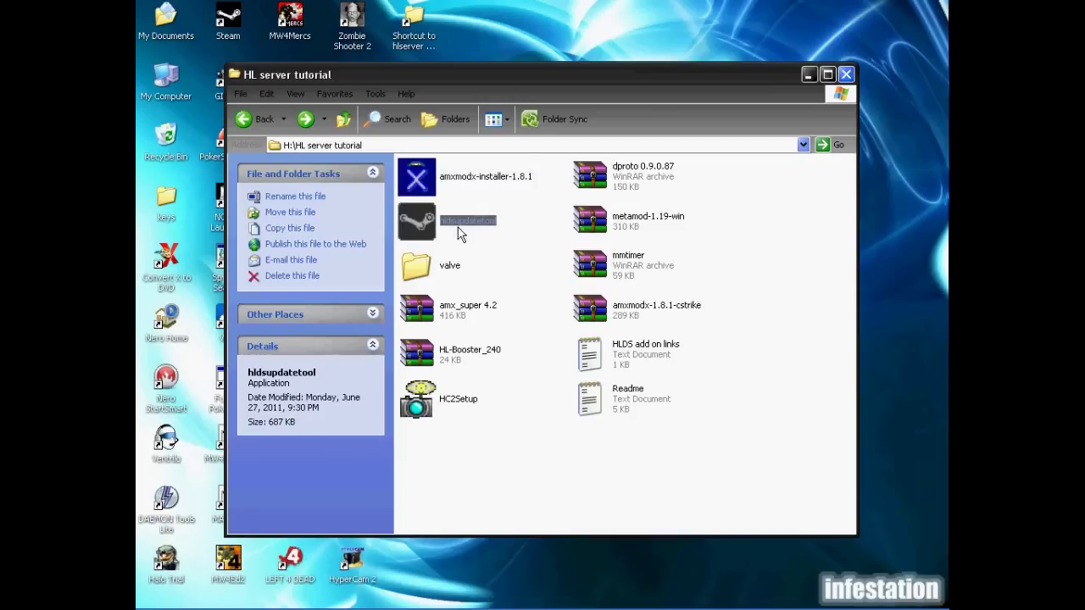
pyautogui.click(643, 174)
pyautogui.click(654, 222)
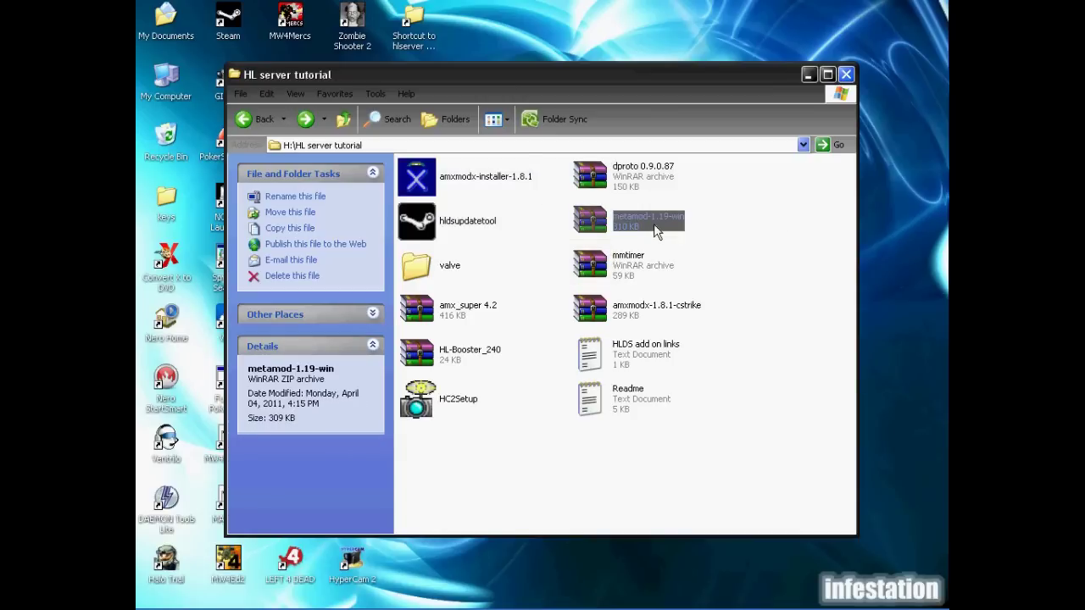
pyautogui.click(643, 271)
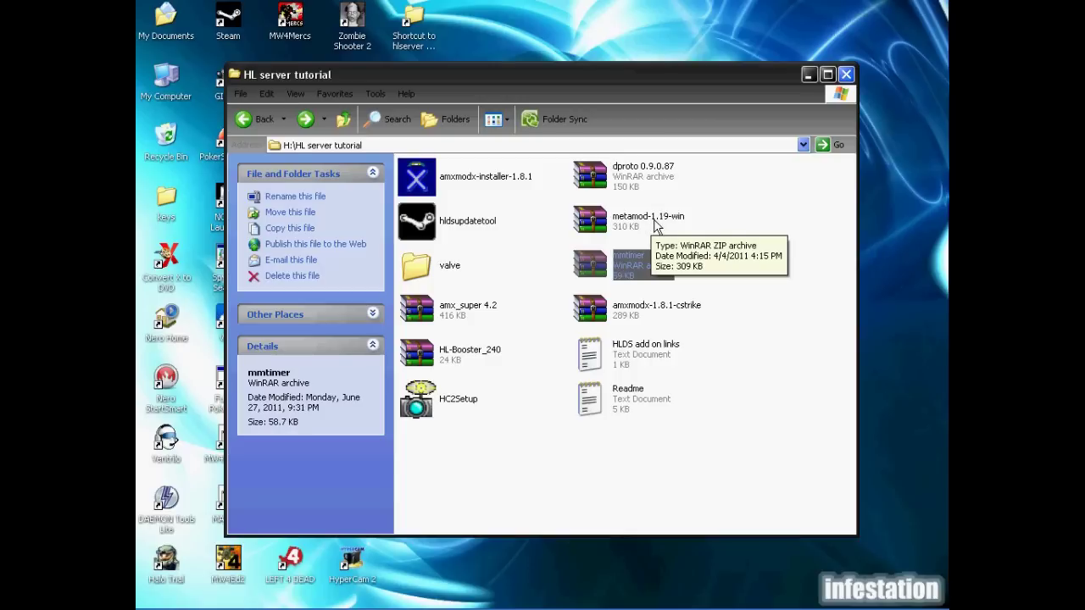
# - Launch the hldsupdatetool installer and accept the Steam Subscriber Agreement
pyautogui.click(458, 225)
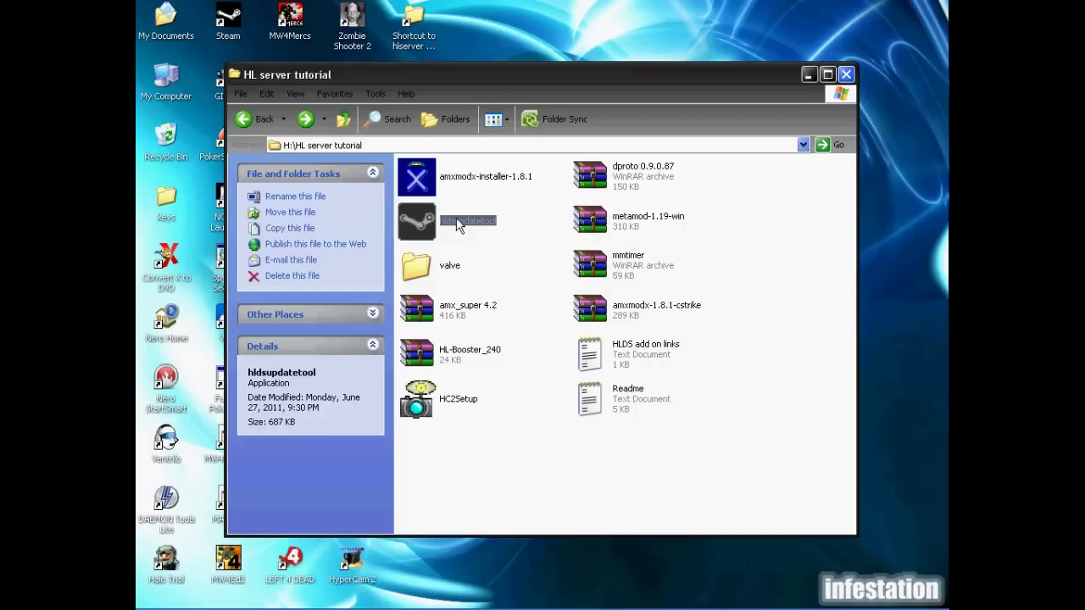
pyautogui.doubleClick(458, 224)
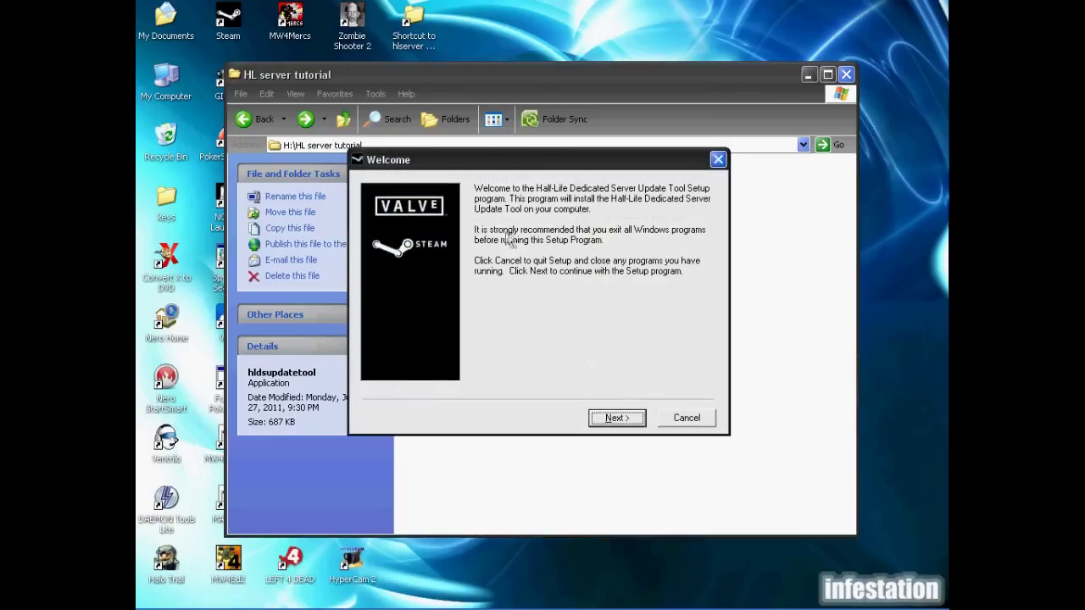
pyautogui.click(613, 418)
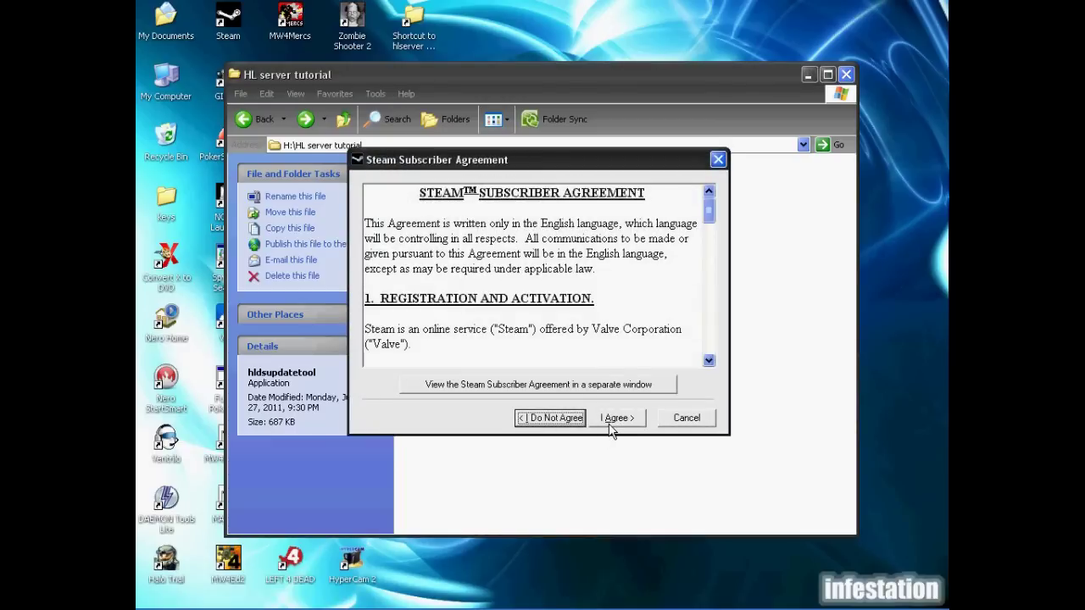
pyautogui.click(617, 418)
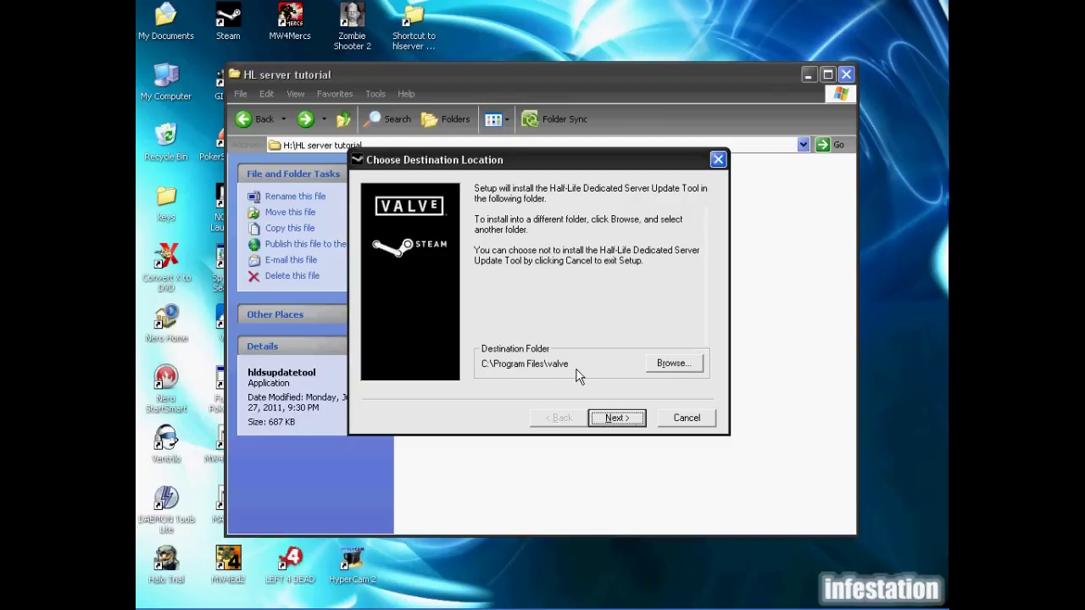
# - Set the installation destination to the existing folder E:\hlserver tutorial and accept installing into it
pyautogui.click(672, 364)
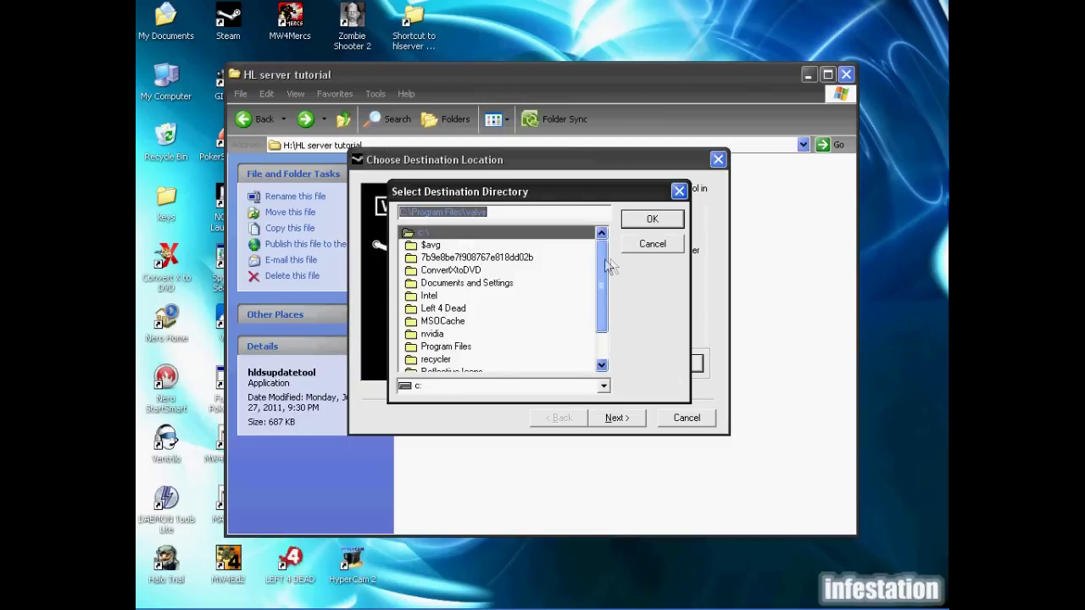
pyautogui.click(462, 245)
pyautogui.scroll(-1, 474, 283)
pyautogui.scroll(1, 473, 283)
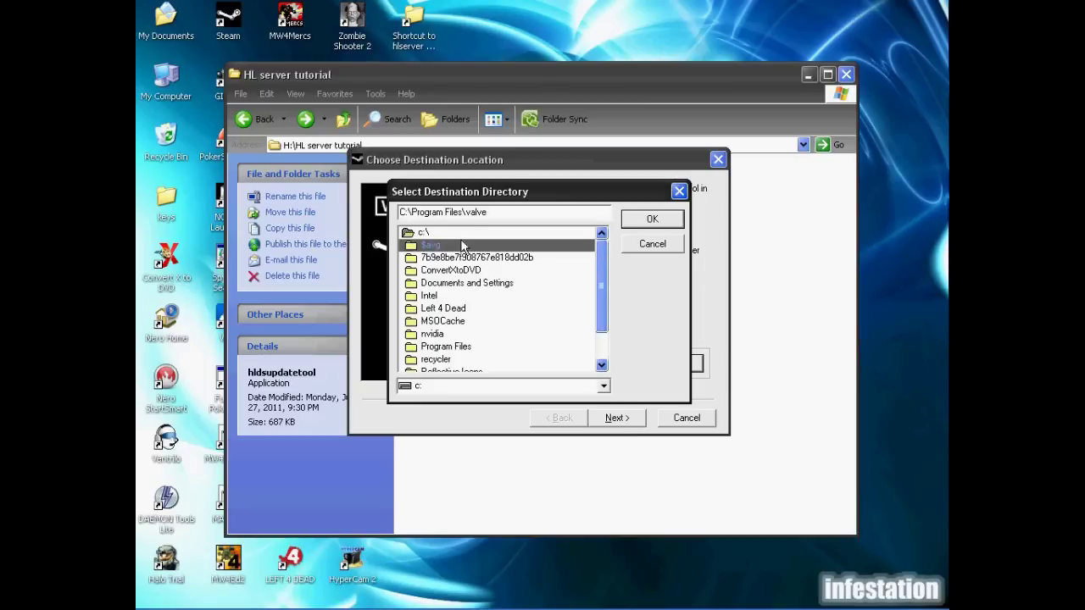
pyautogui.click(604, 386)
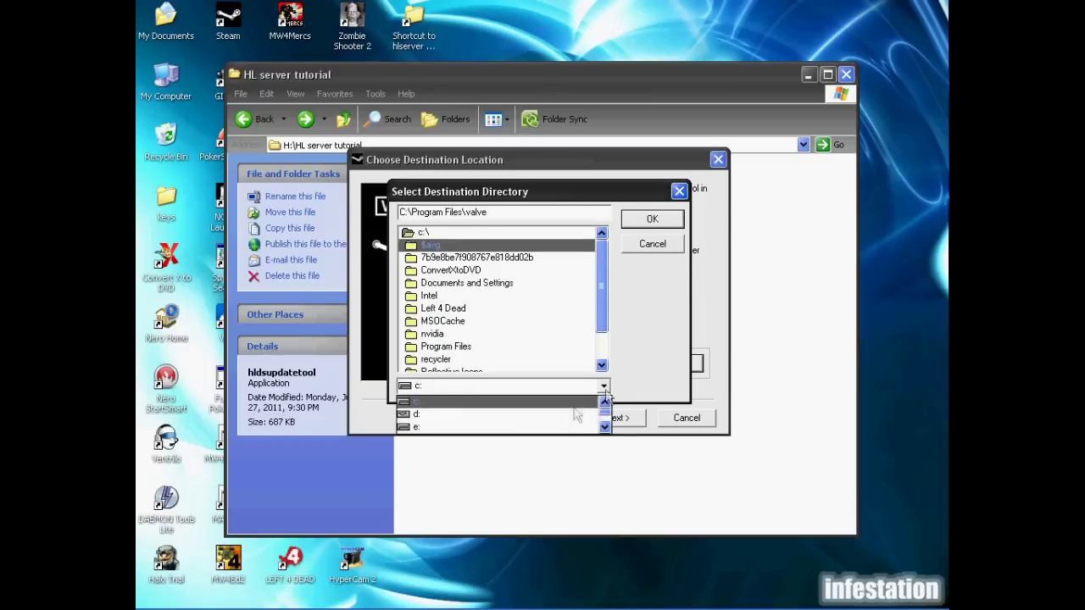
pyautogui.click(547, 427)
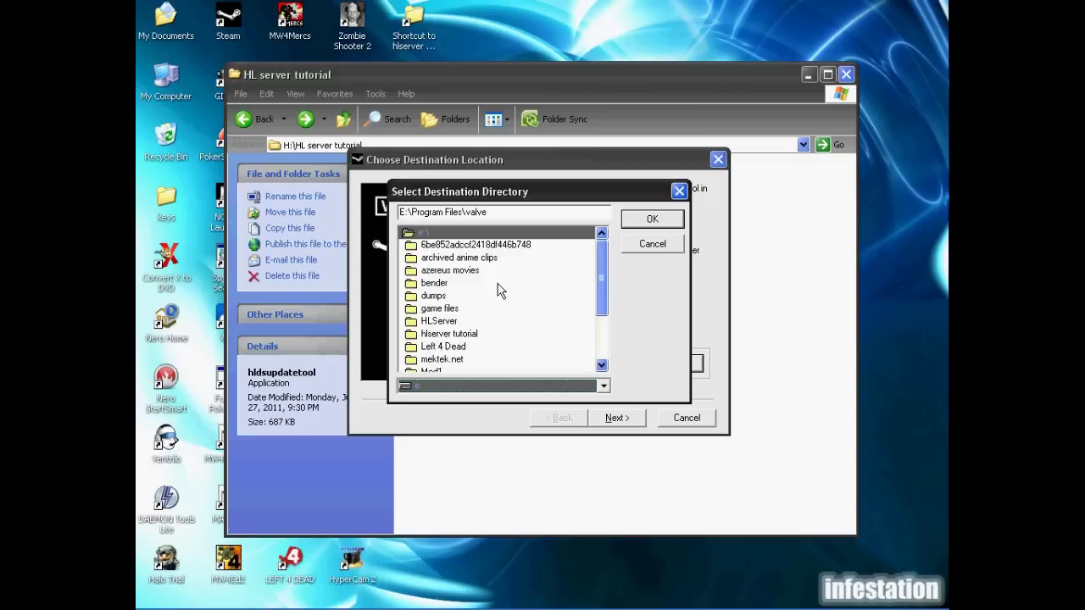
pyautogui.click(449, 334)
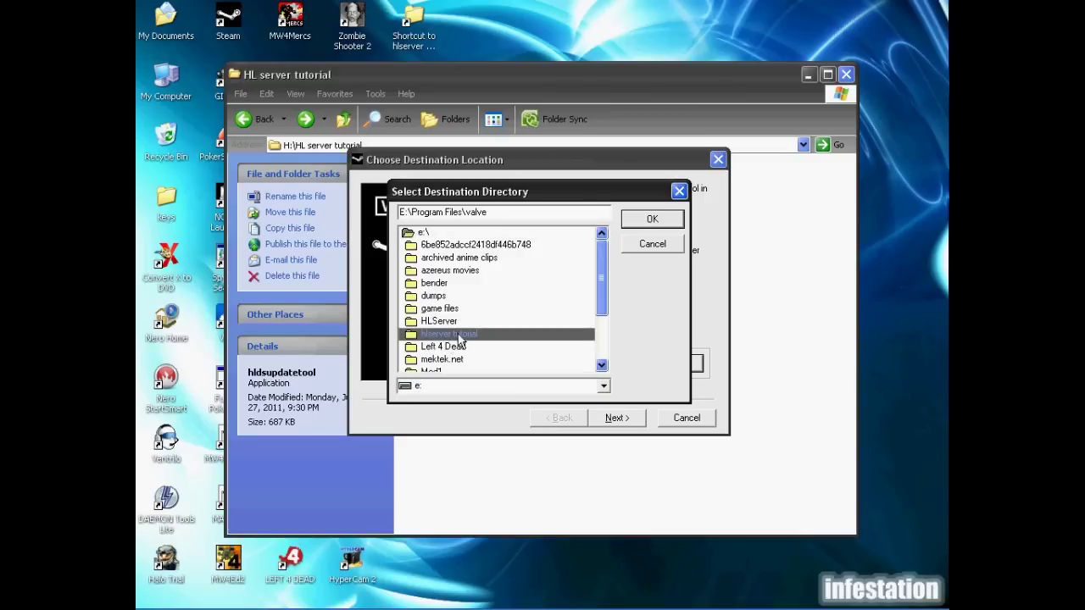
pyautogui.doubleClick(458, 339)
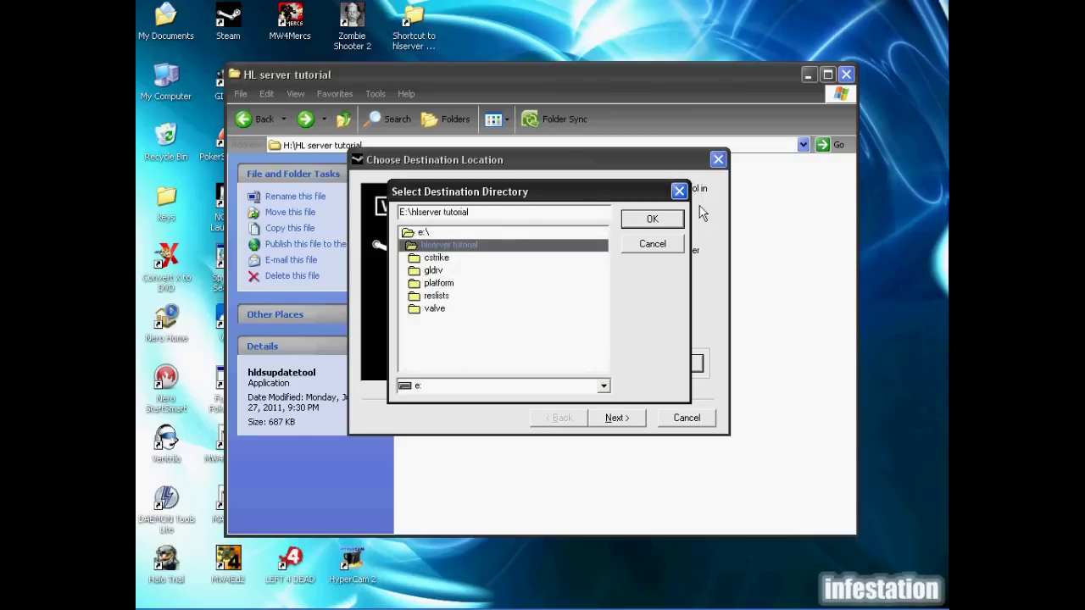
pyautogui.click(651, 222)
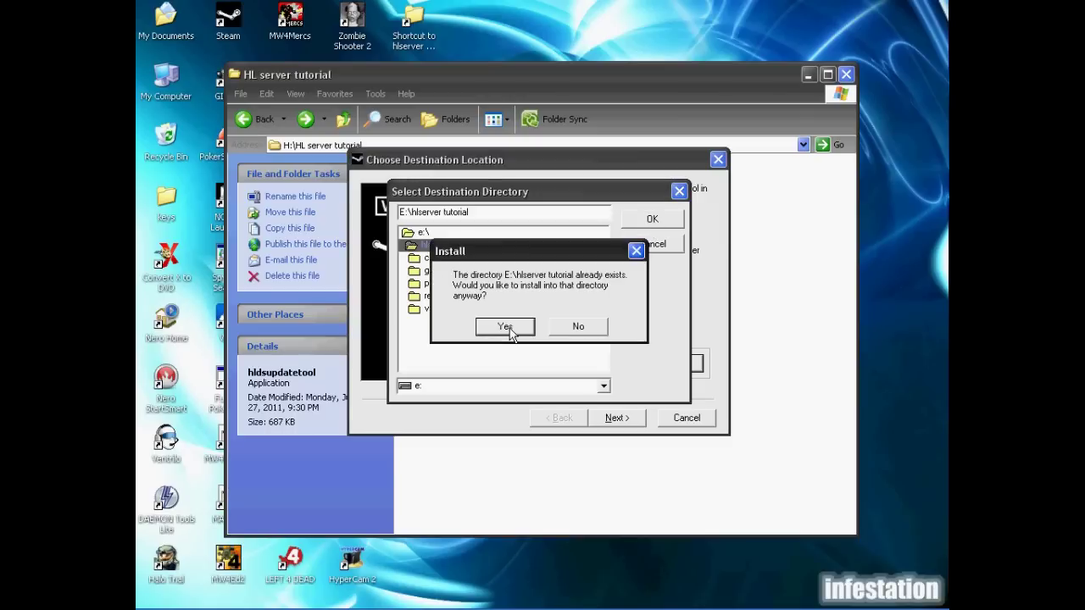
pyautogui.click(507, 327)
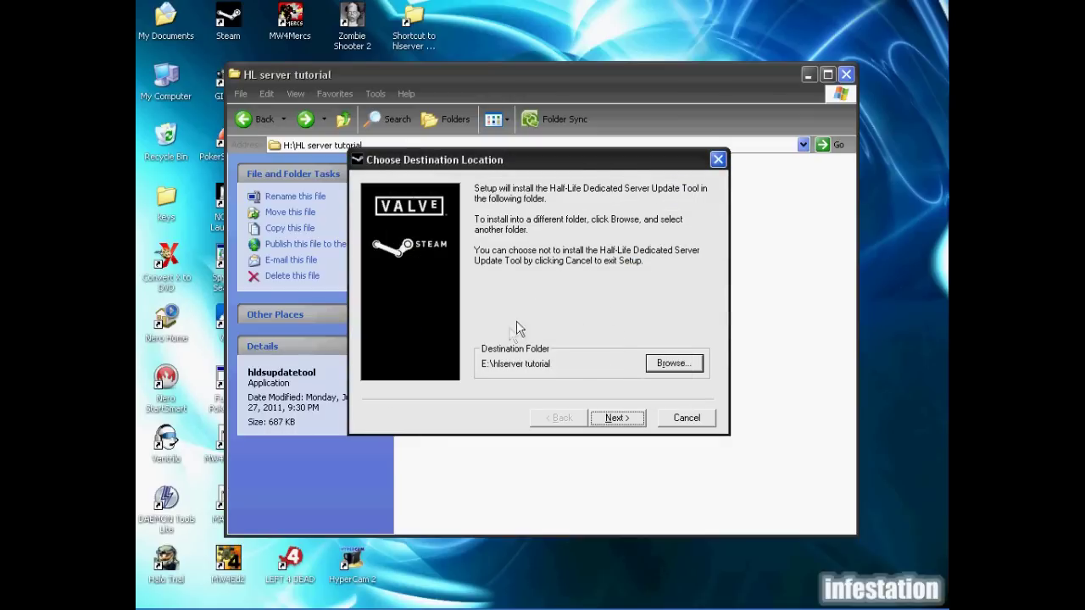
pyautogui.click(625, 420)
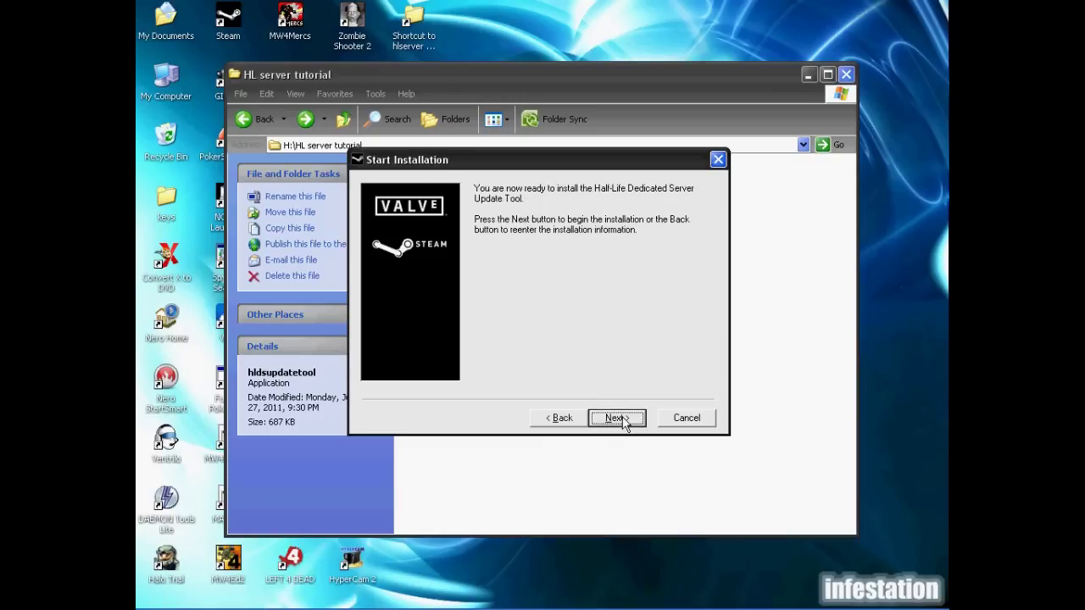
# - Install the update tool with United States - East as the server region and skip the mailing list information
pyautogui.click(623, 421)
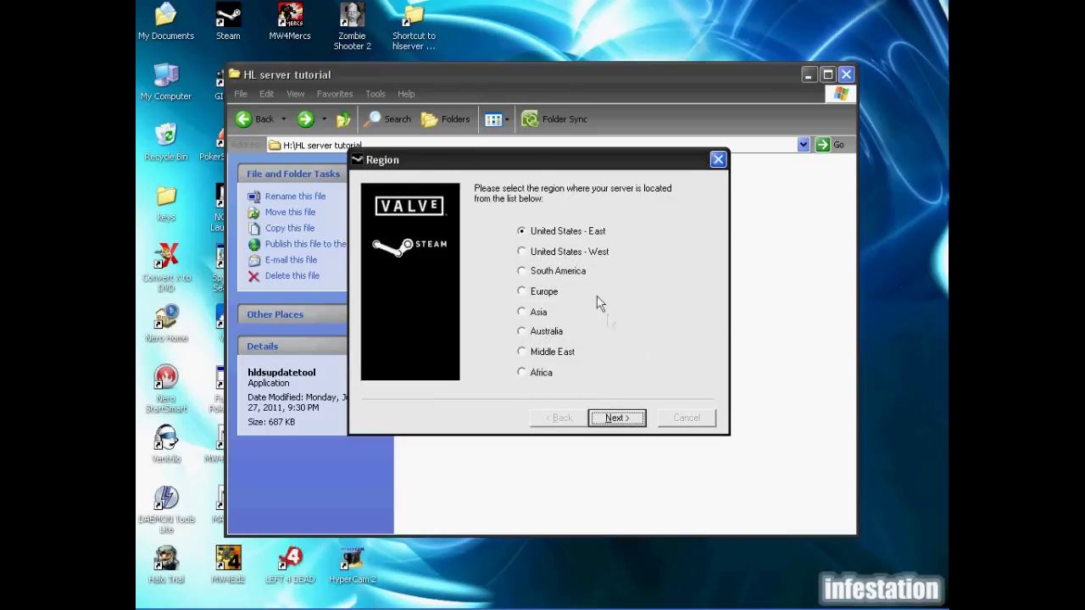
pyautogui.click(618, 419)
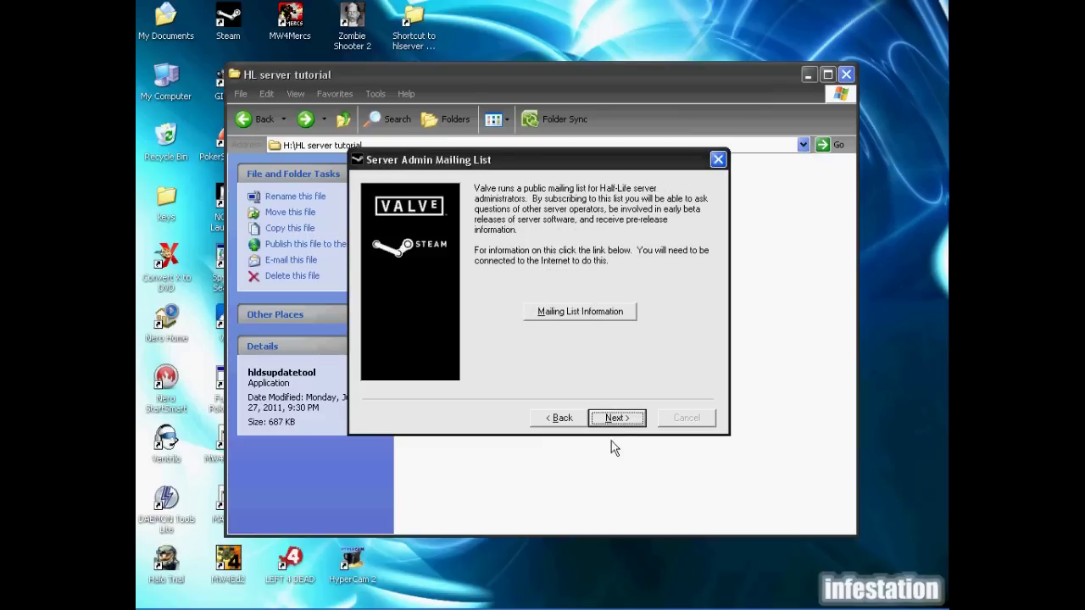
pyautogui.click(614, 418)
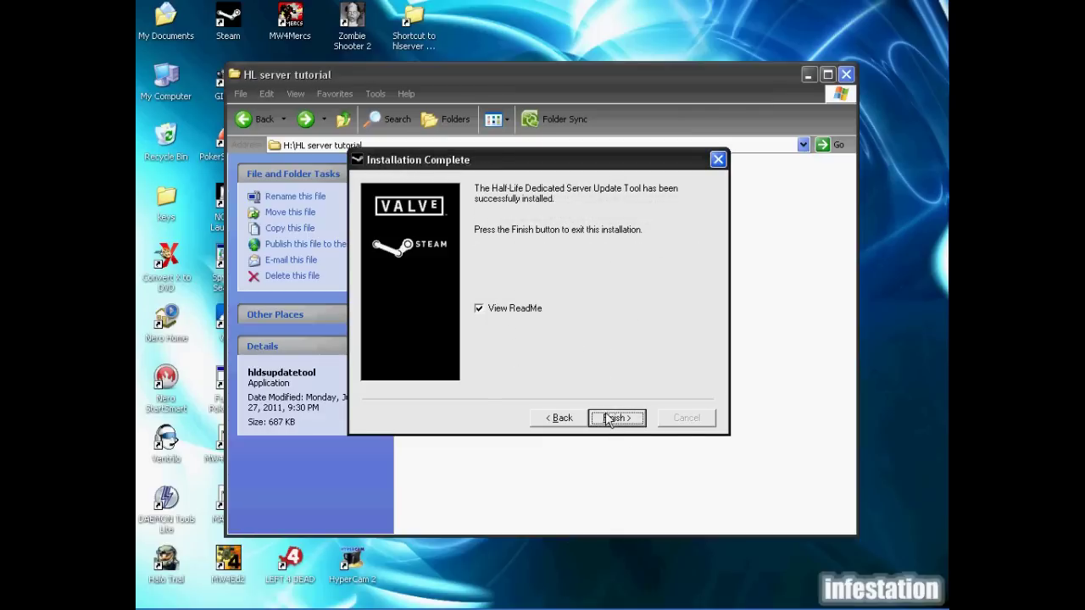
# - Finish the setup with View ReadMe enabled
pyautogui.click(487, 310)
pyautogui.click(480, 310)
pyautogui.click(616, 418)
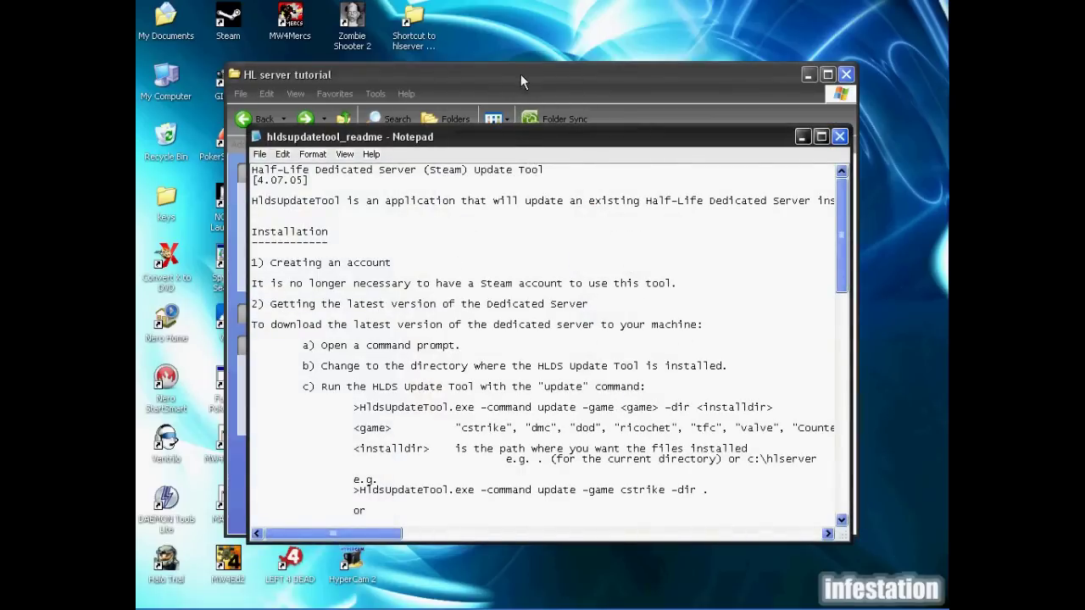
# - Minimize the HL server tutorial folder and the readme, and open the hlserver tutorial folder from its desktop shortcut
pyautogui.moveTo(521, 74); pyautogui.dragTo(541, 90)
pyautogui.click(825, 90)
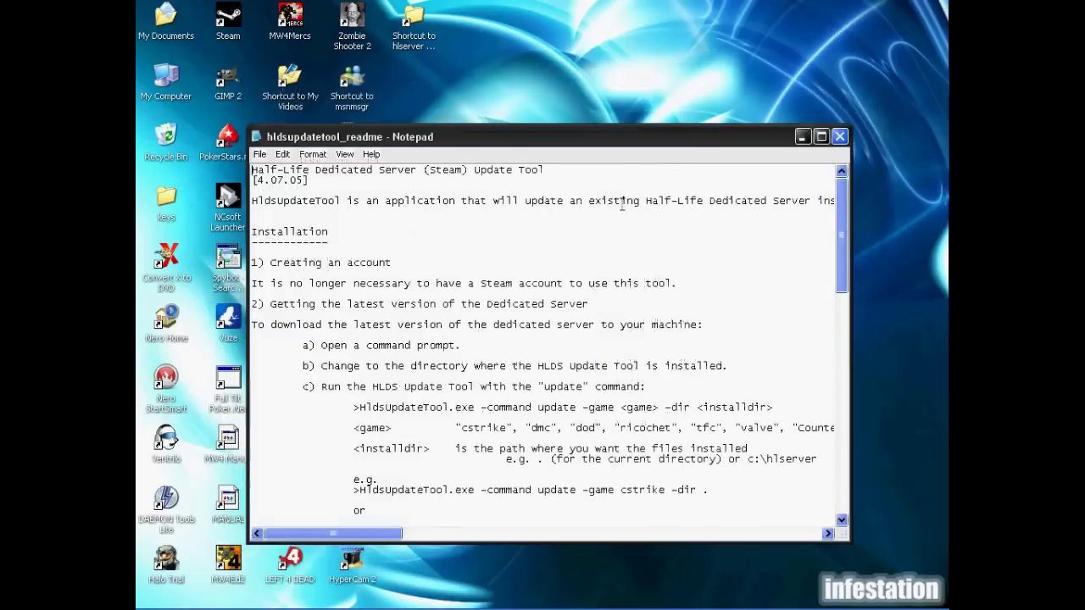
pyautogui.click(804, 138)
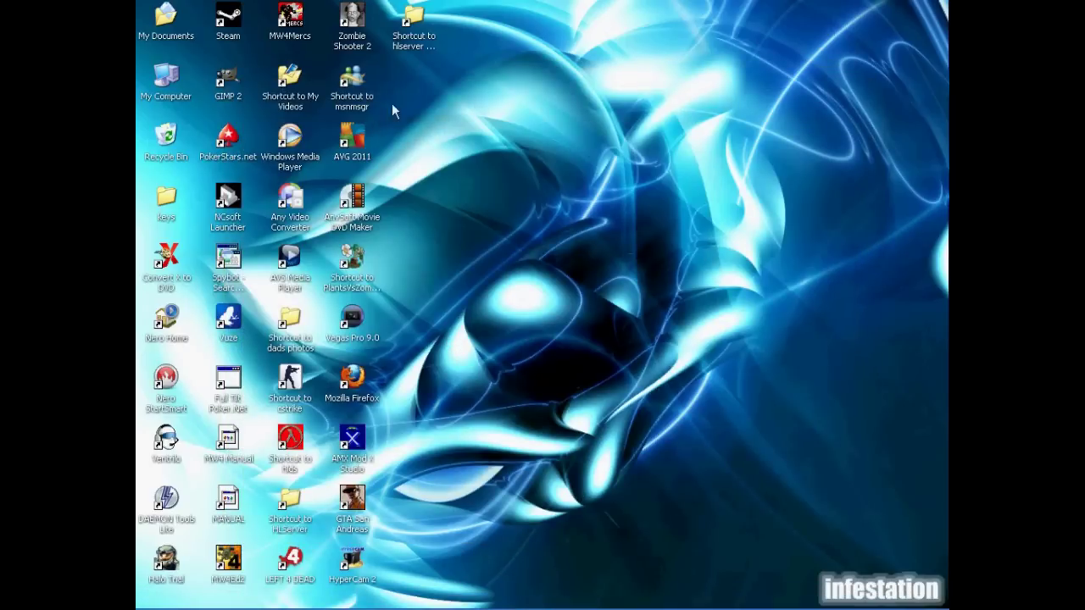
pyautogui.doubleClick(416, 38)
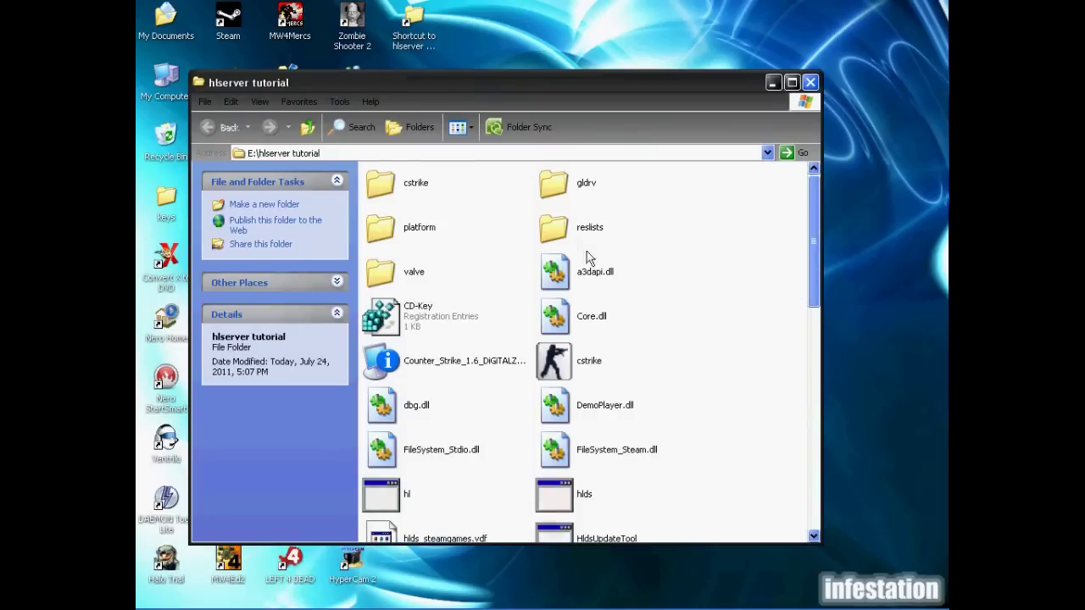
# - Create a new text document named "hlds server" in the hlserver tutorial folder
pyautogui.scroll(-3, 678, 227)
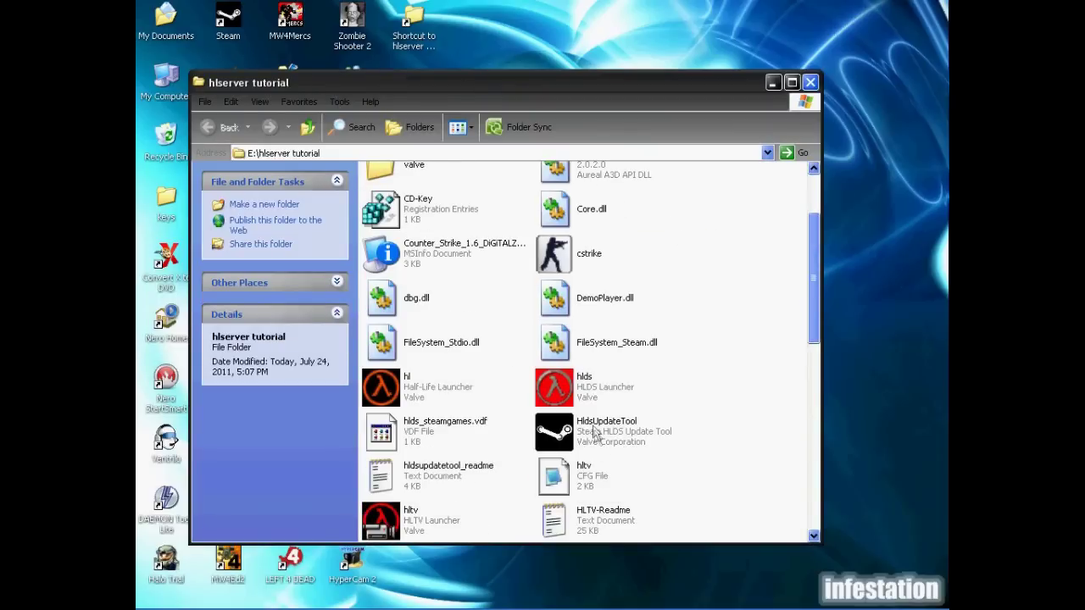
pyautogui.scroll(-3, 756, 371)
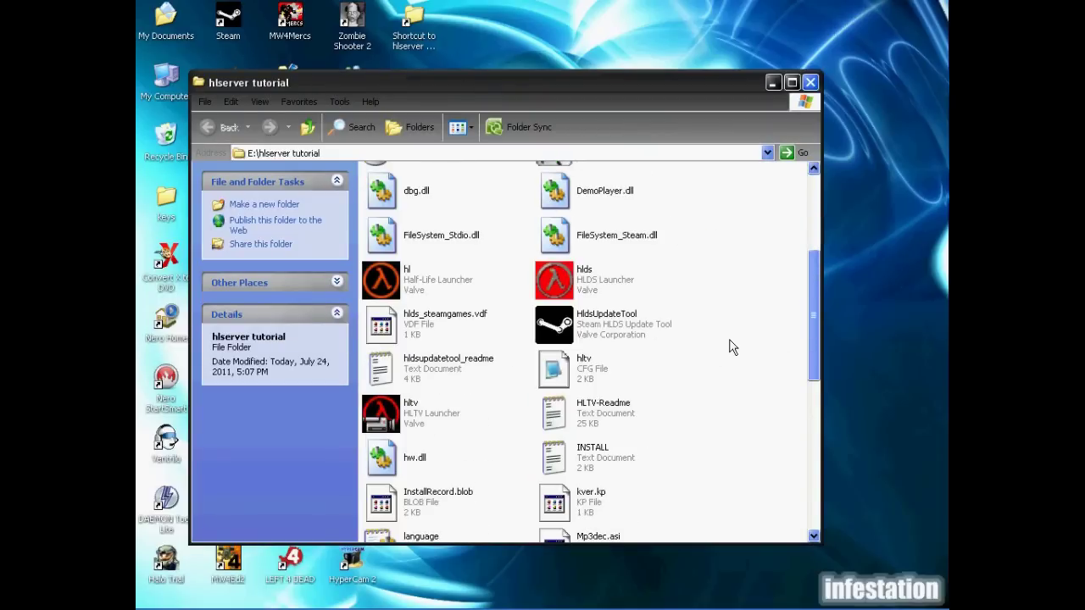
pyautogui.rightClick(729, 336)
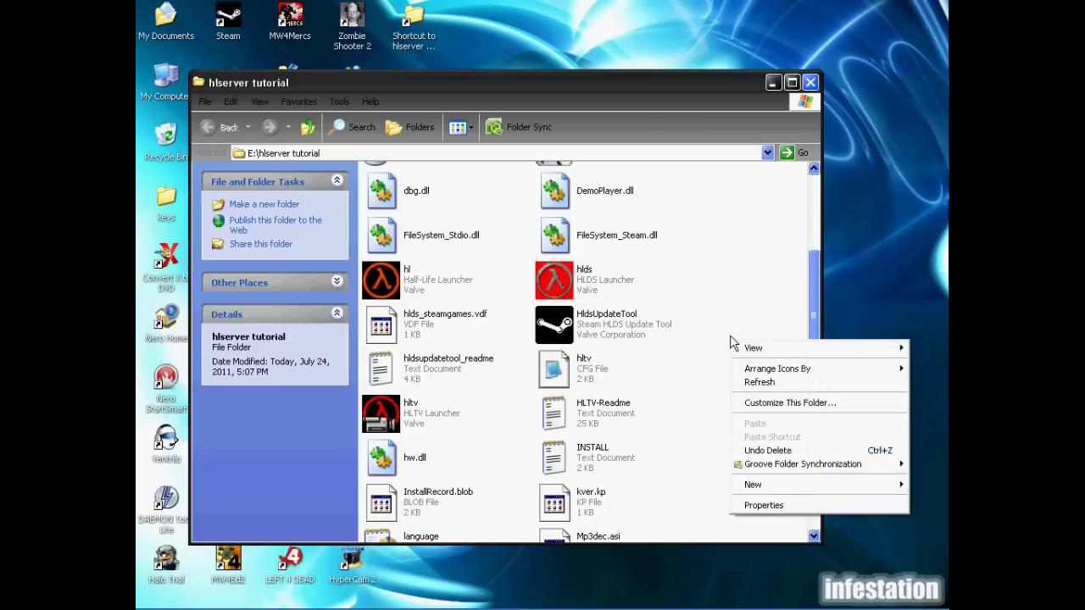
pyautogui.moveTo(770, 487)
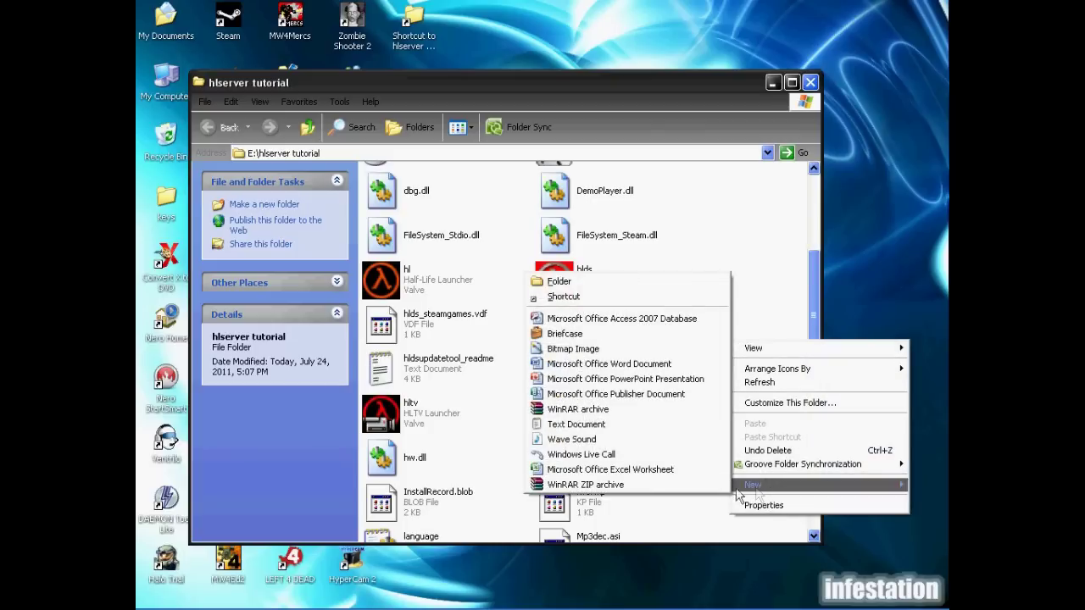
pyautogui.click(601, 426)
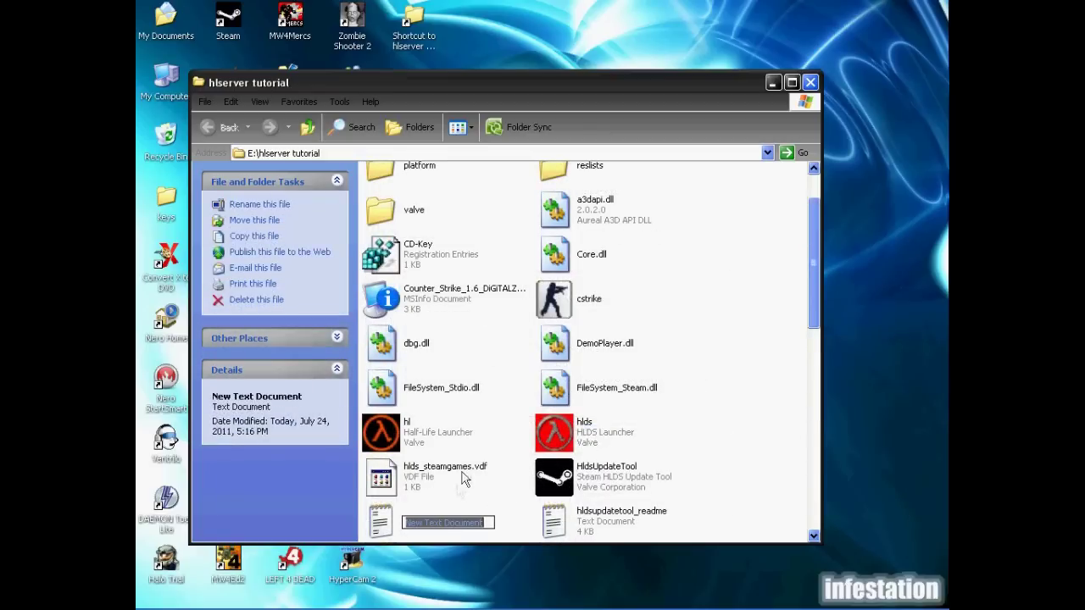
pyautogui.write('hlds')
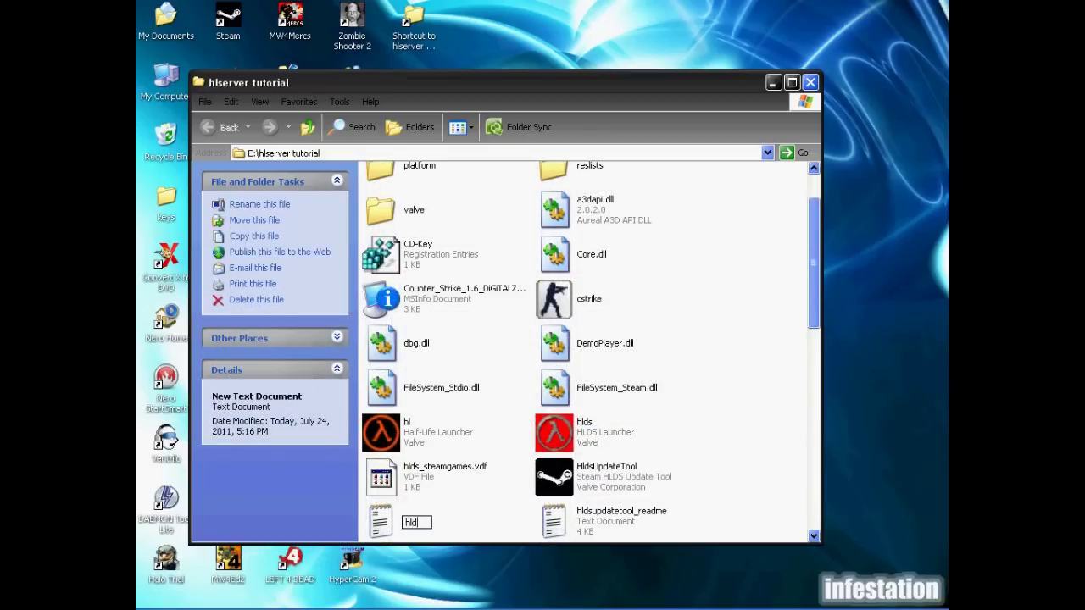
pyautogui.write(' server')
pyautogui.click(497, 528)
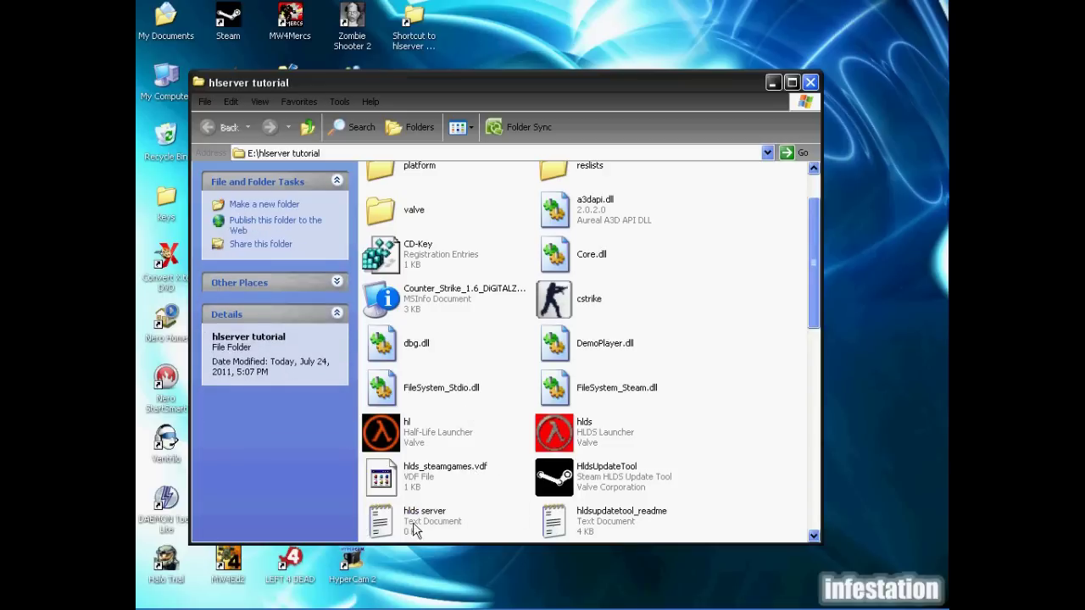
# - Open the hlds server document, copy "HldsUpdateTool.exe -command update -game cstrike -dir ." from hldsupdatetool_readme, and close the readme
pyautogui.doubleClick(415, 524)
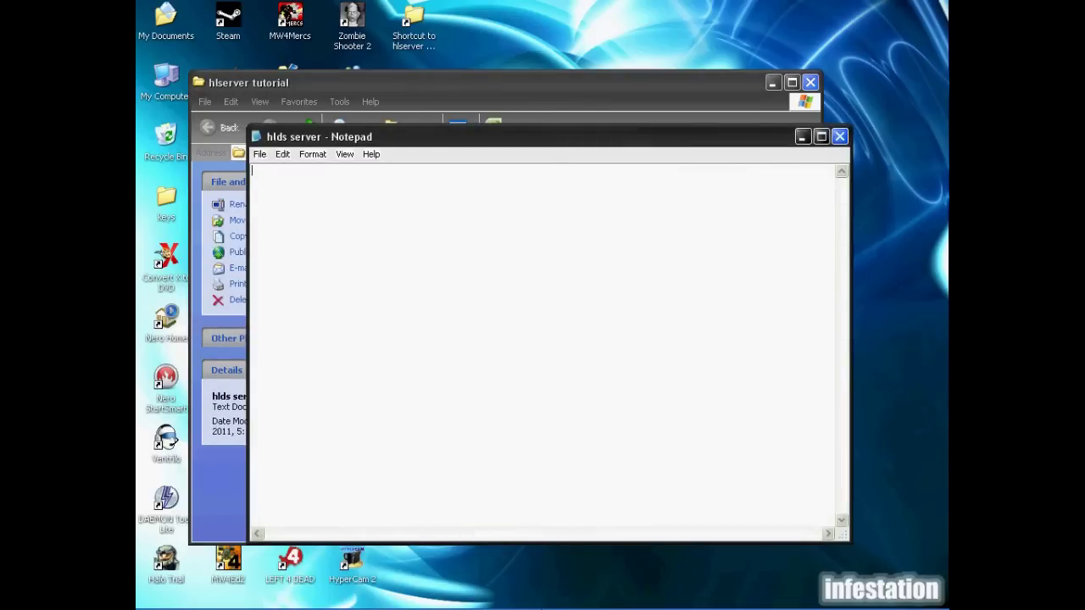
pyautogui.moveTo(670, 599)
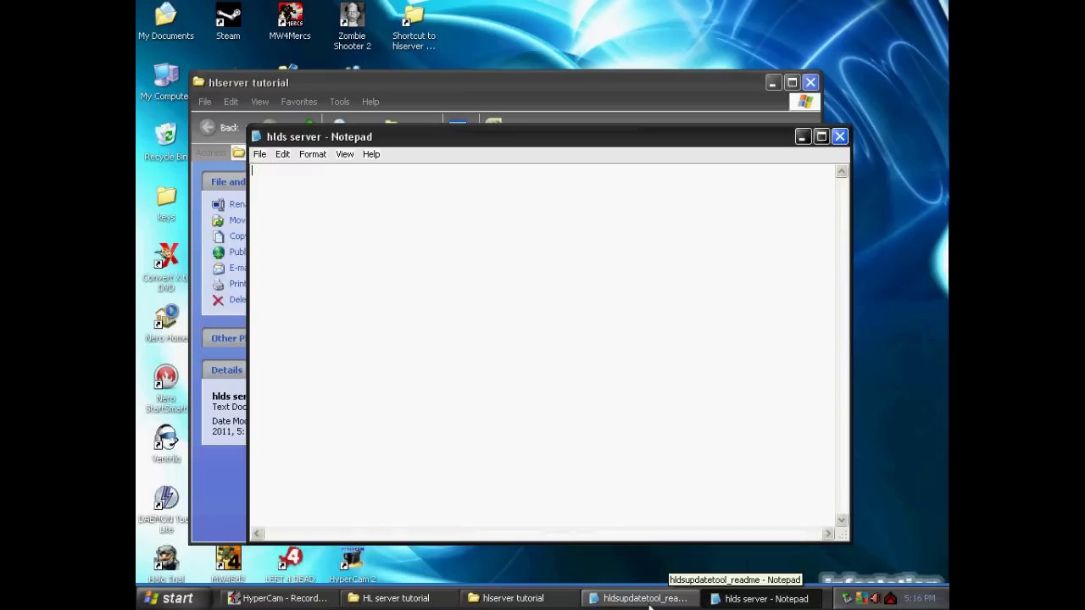
pyautogui.click(649, 600)
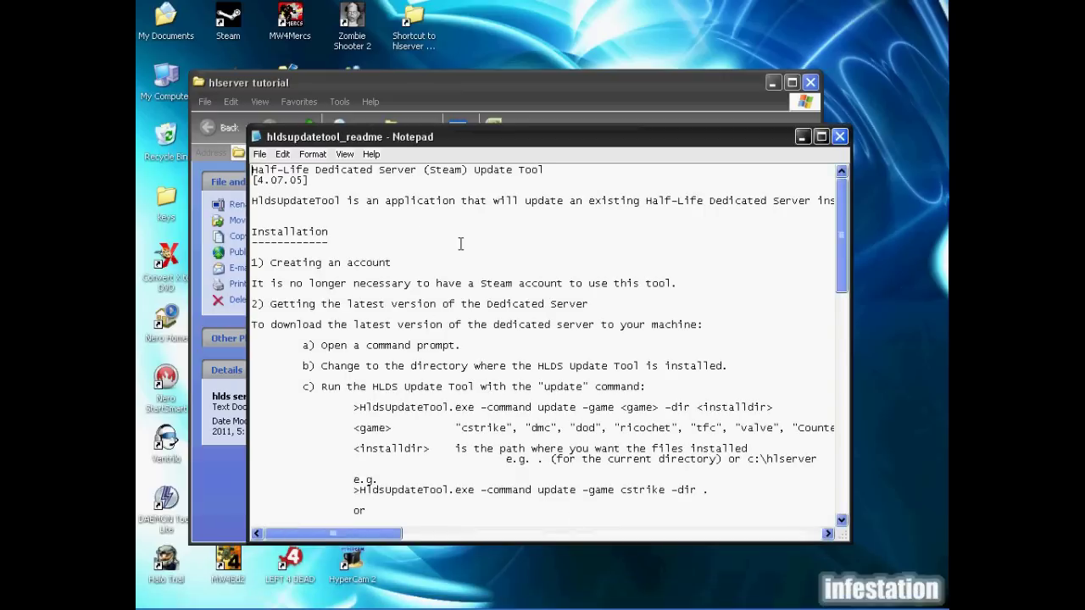
pyautogui.scroll(-1, 419, 312)
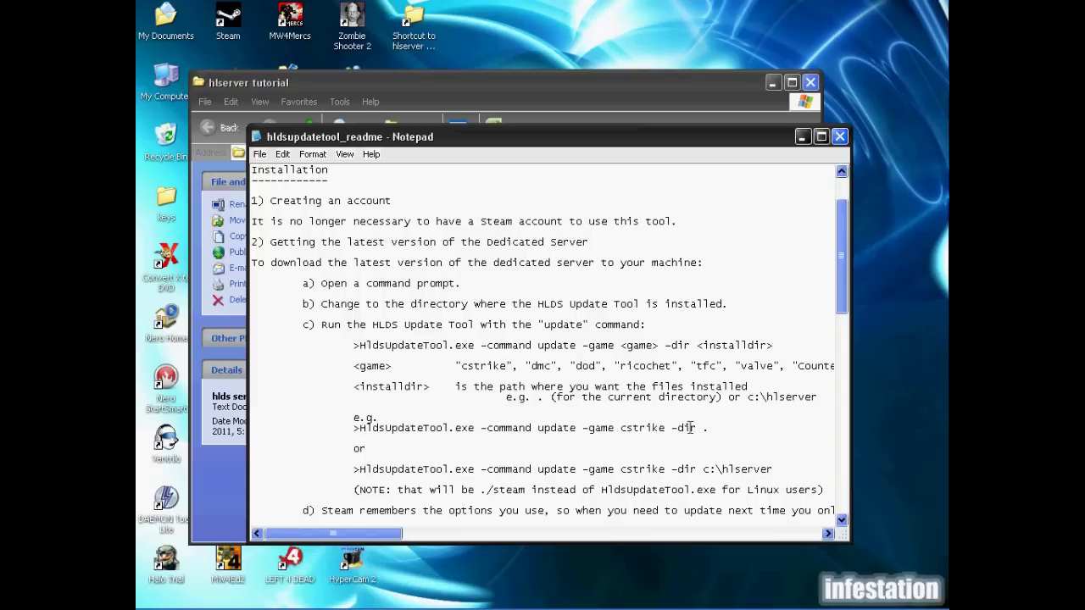
pyautogui.moveTo(356, 427); pyautogui.dragTo(711, 428)
pyautogui.hotkey('ctrl', 'c')
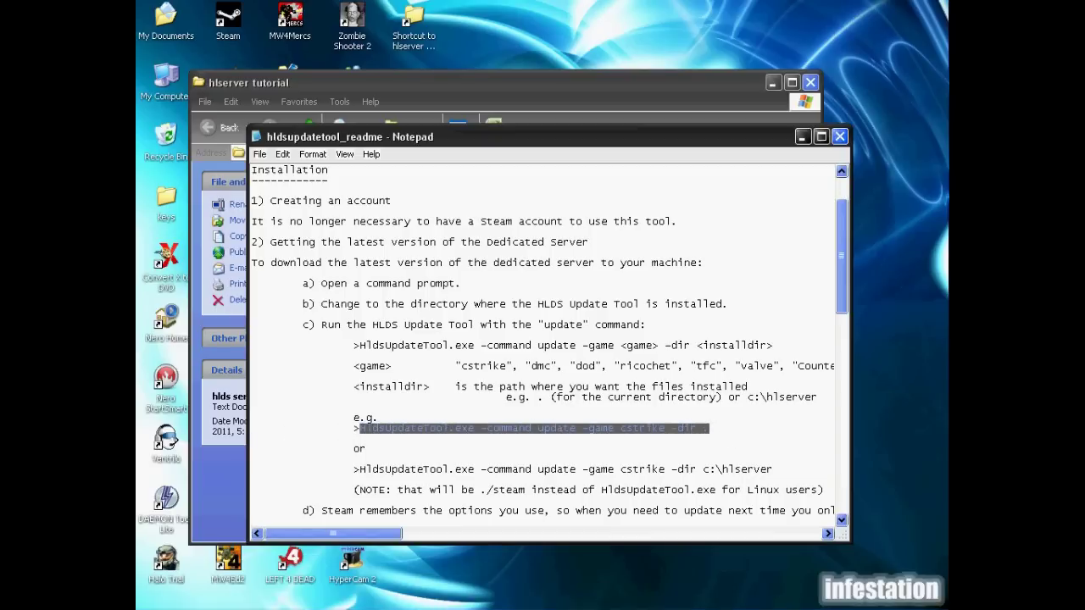
pyautogui.click(841, 137)
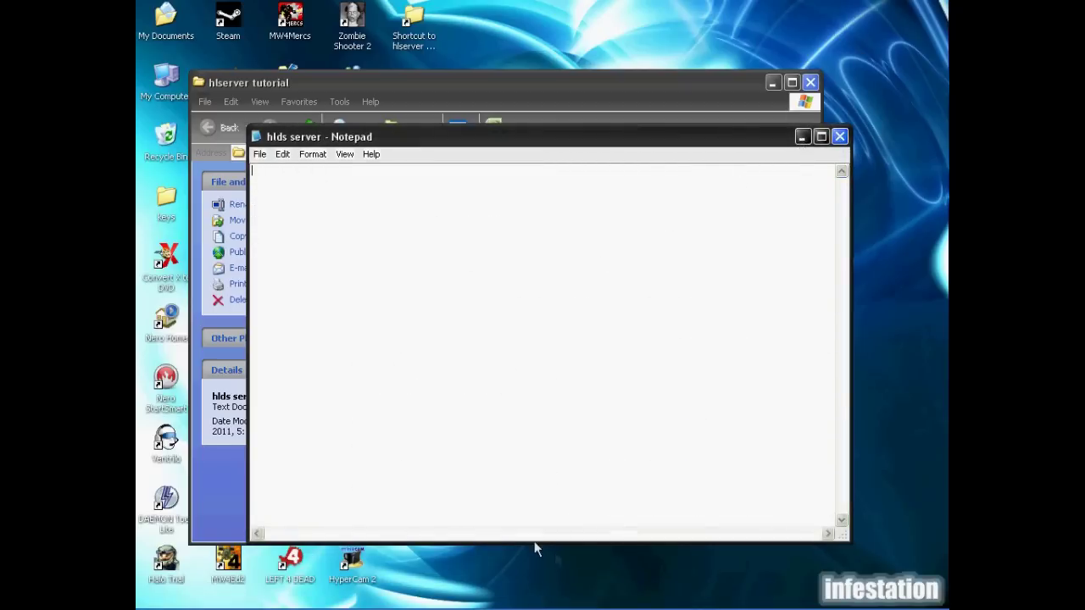
# - Paste the copied update command into the hlds server document and save it as "hlds server.bat" with type All Files, closing the document
pyautogui.hotkey('ctrl', 'v')
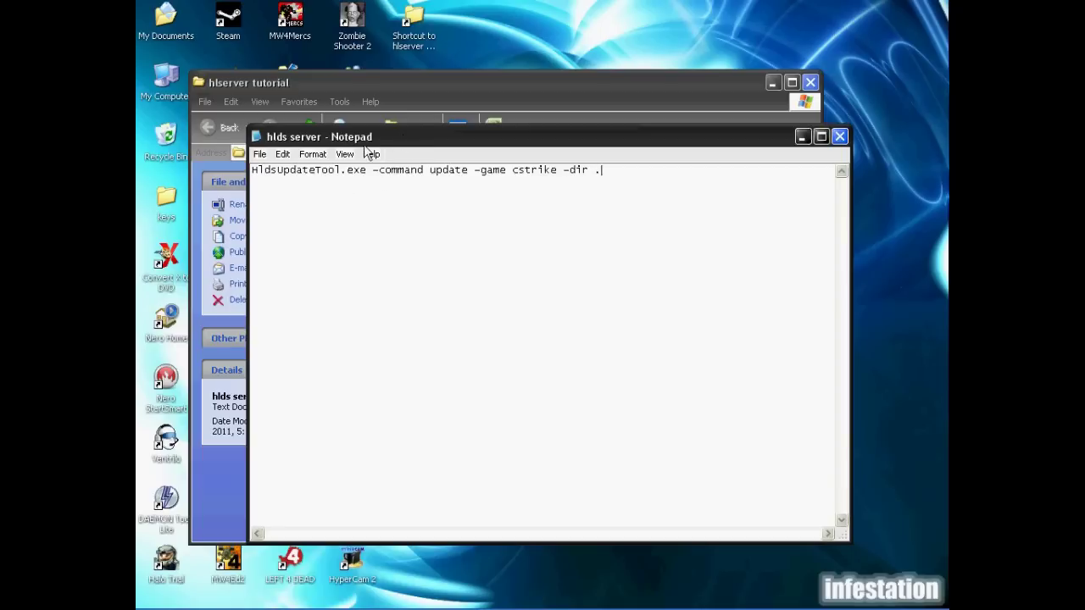
pyautogui.click(261, 155)
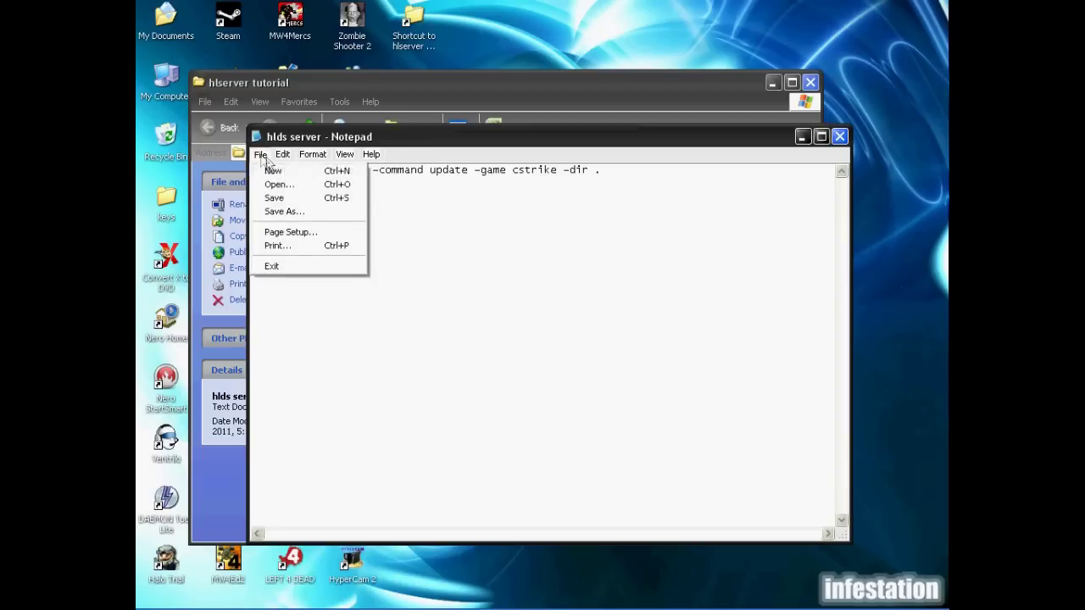
pyautogui.click(280, 211)
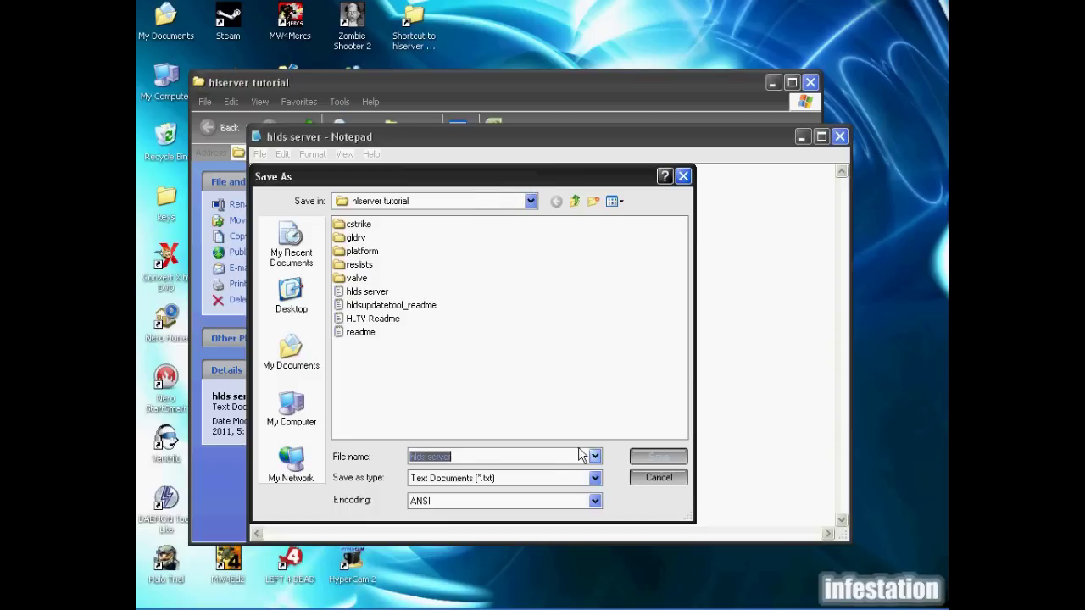
pyautogui.click(595, 480)
pyautogui.click(563, 501)
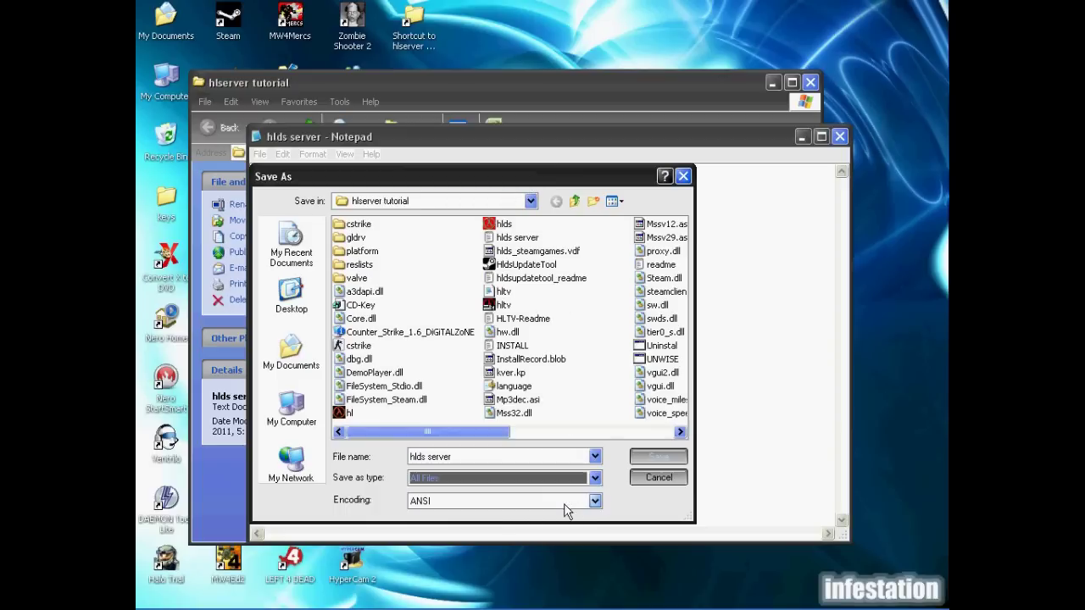
pyautogui.click(534, 456)
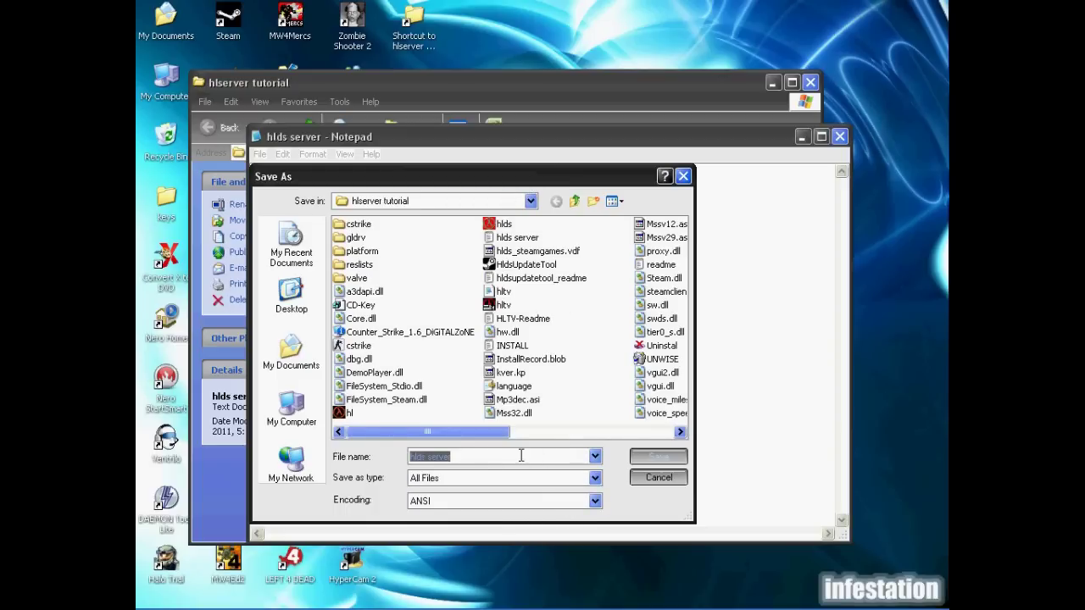
pyautogui.click(530, 454)
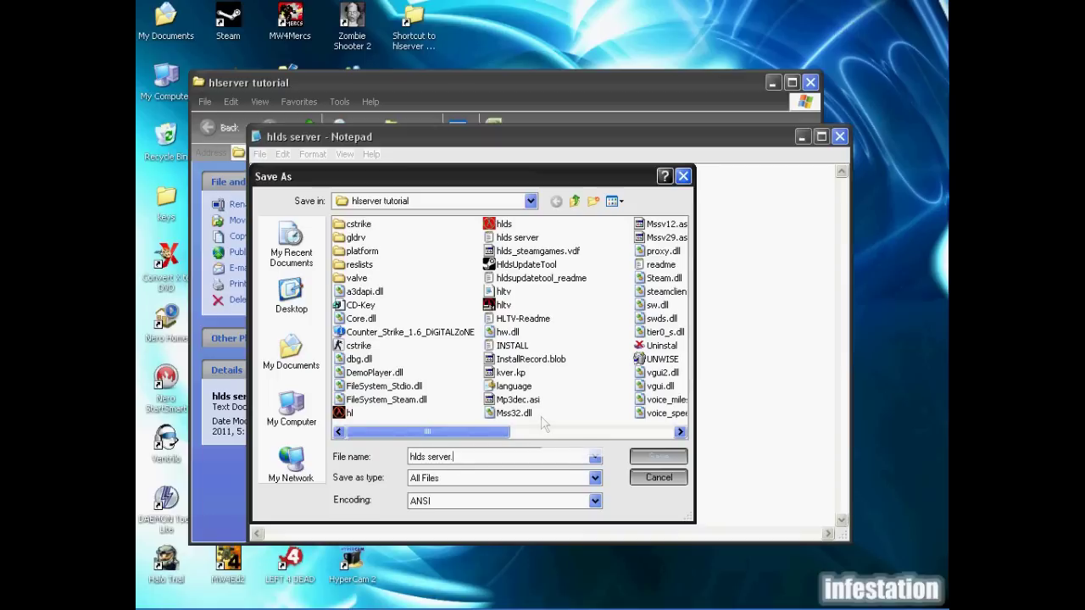
pyautogui.write('.bat')
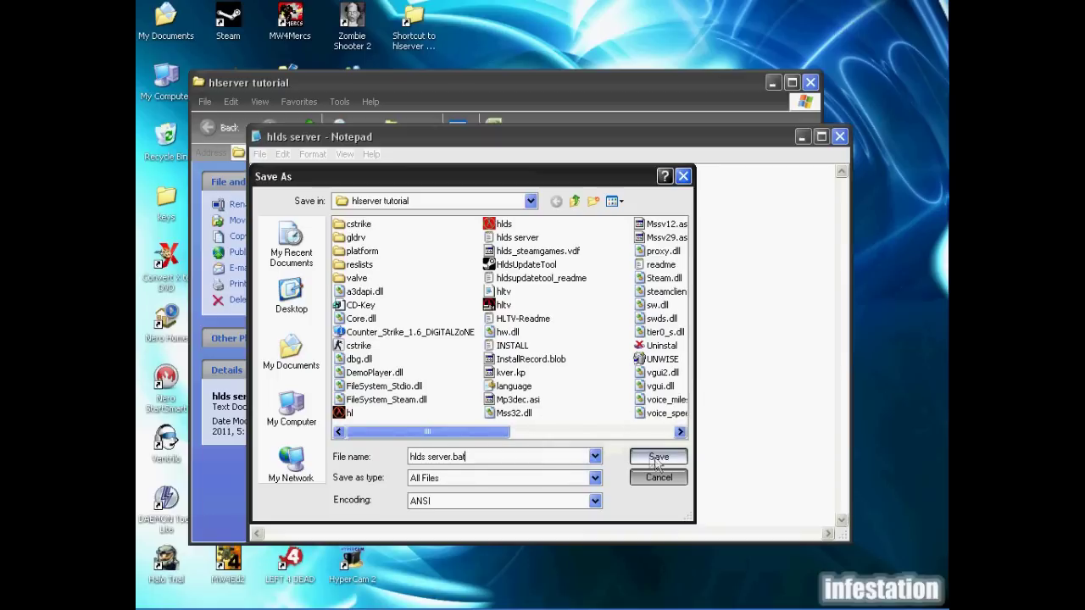
pyautogui.click(658, 458)
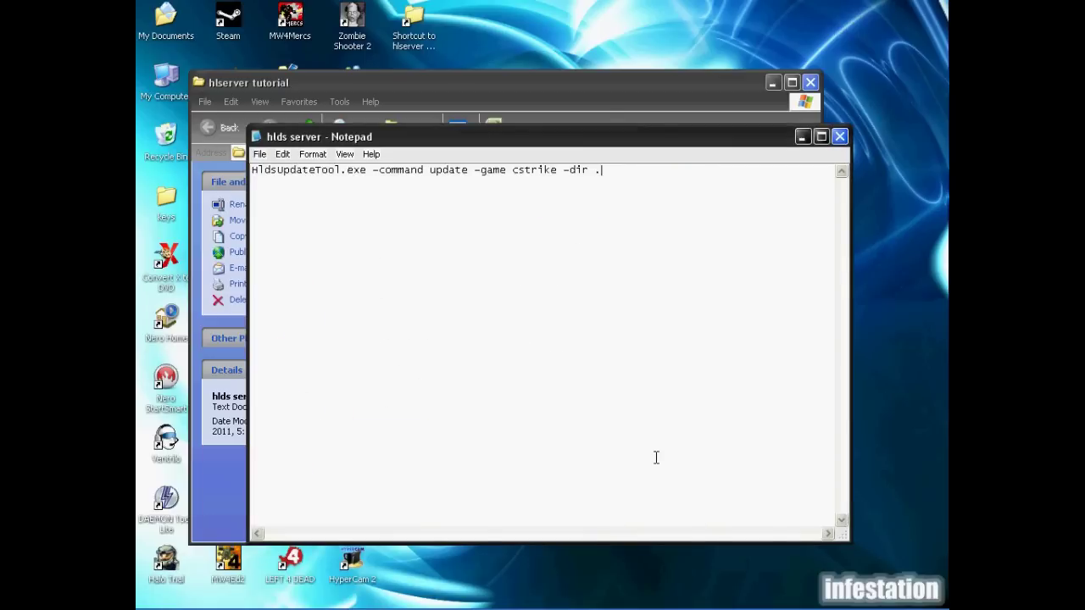
pyautogui.click(840, 137)
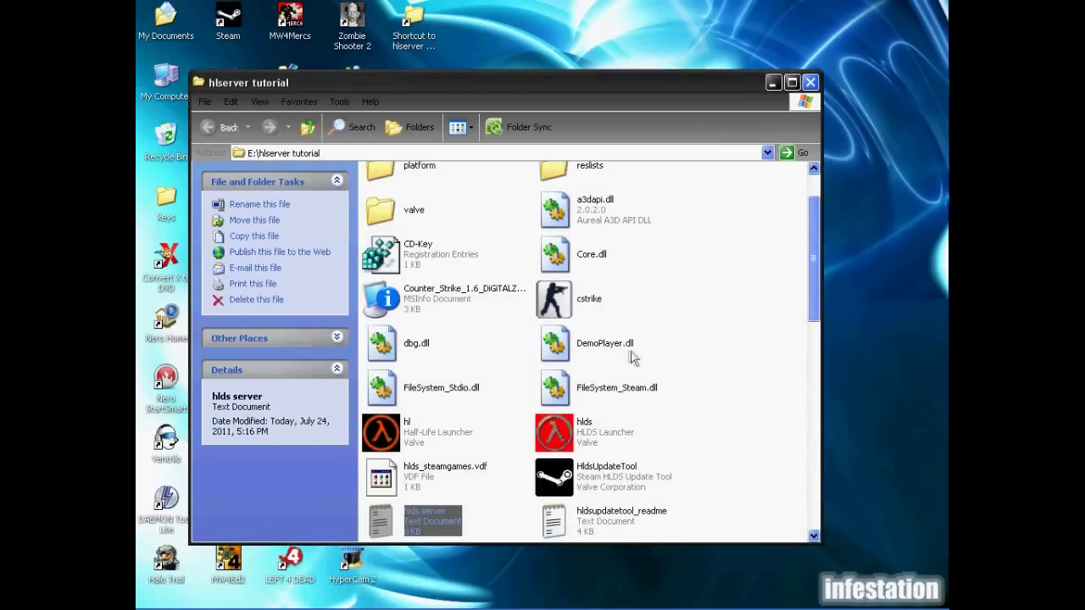
# - Run the new hlds server MS-DOS batch file in the hlserver tutorial folder
pyautogui.scroll(-2, 635, 356)
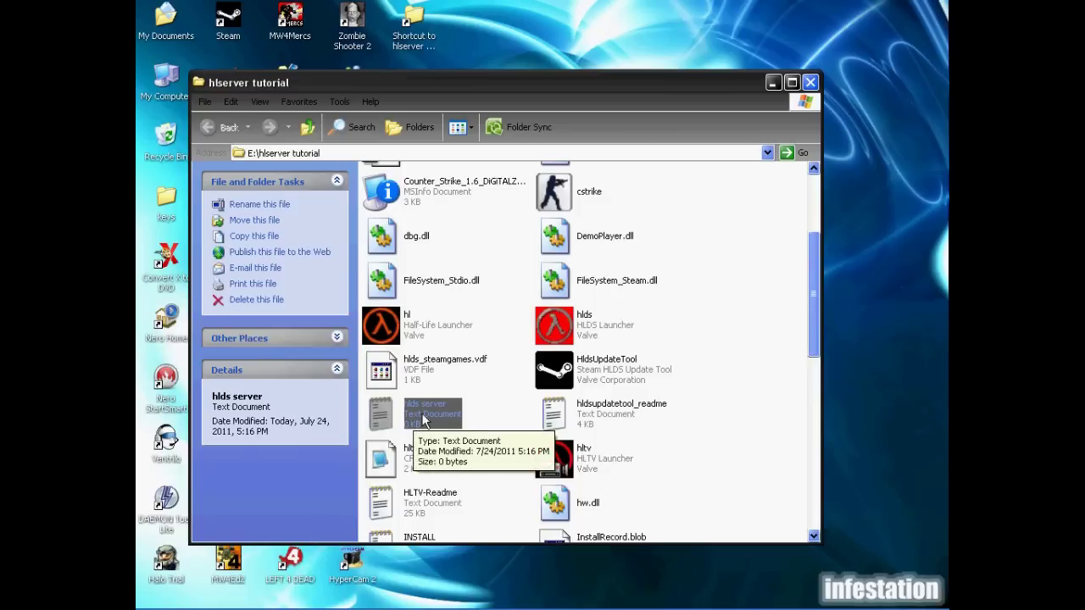
pyautogui.click(481, 418)
pyautogui.scroll(-5, 468, 399)
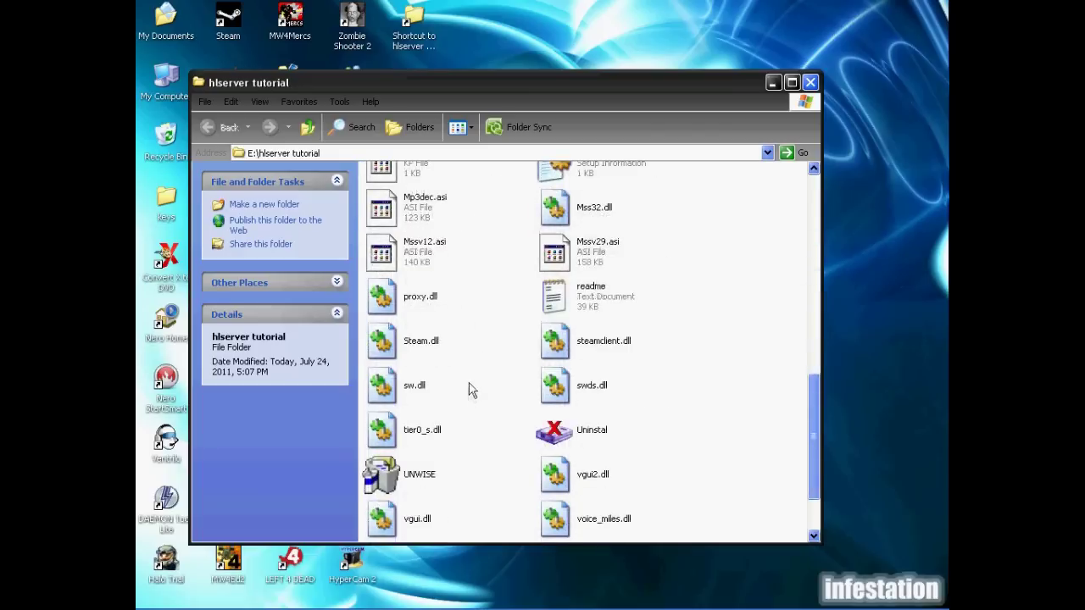
pyautogui.scroll(-2, 472, 390)
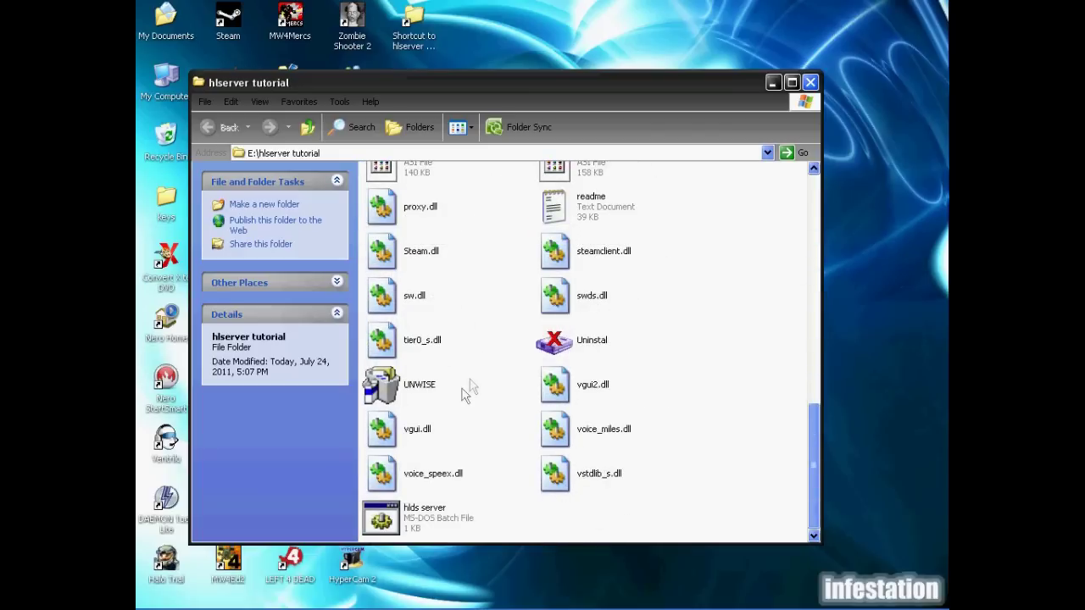
pyautogui.click(429, 525)
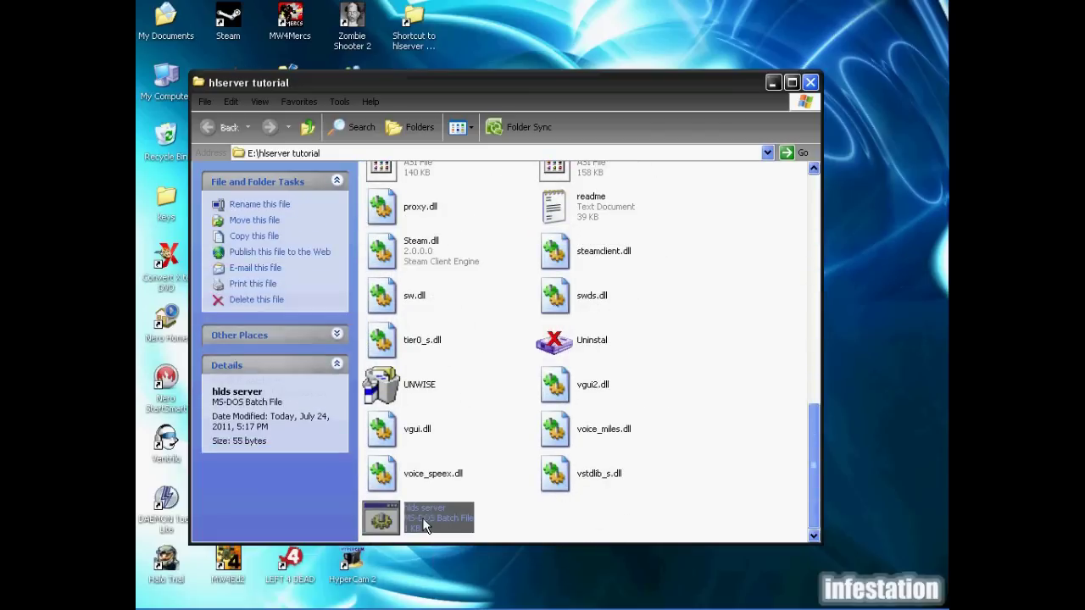
pyautogui.doubleClick(415, 523)
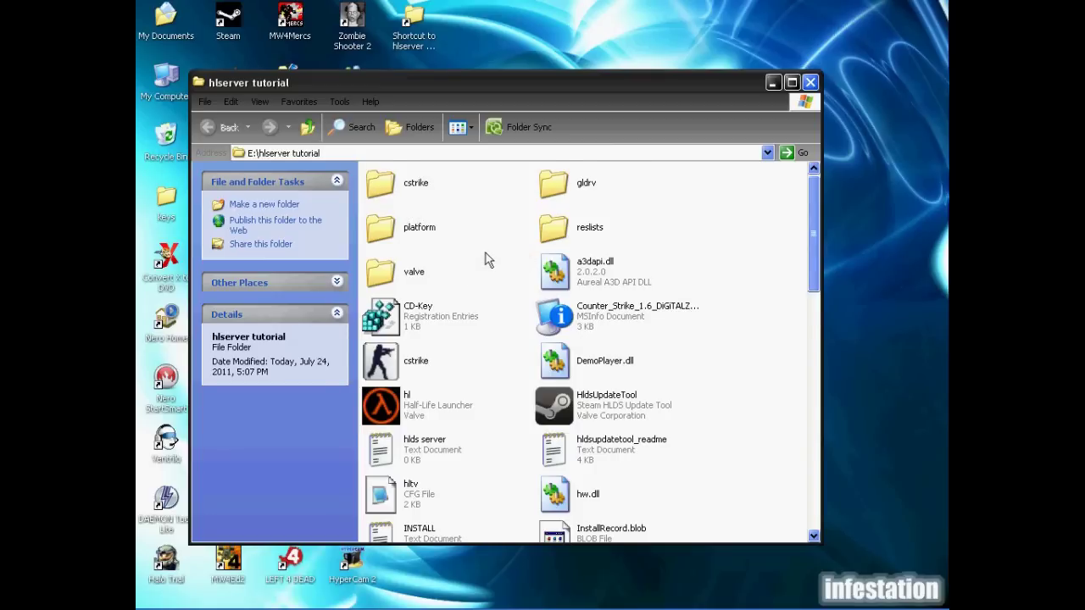
# - Launch the hlds application (HLDS Launcher) from the hlserver tutorial folder
pyautogui.scroll(-5, 485, 259)
pyautogui.scroll(5, 491, 252)
pyautogui.scroll(-12, 490, 250)
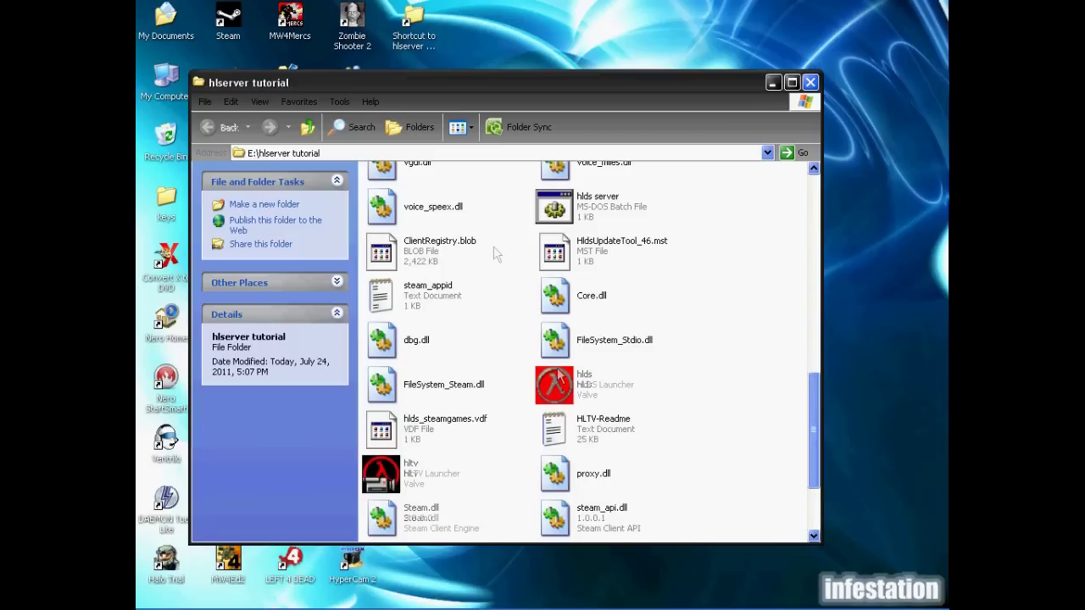
pyautogui.moveTo(602, 390)
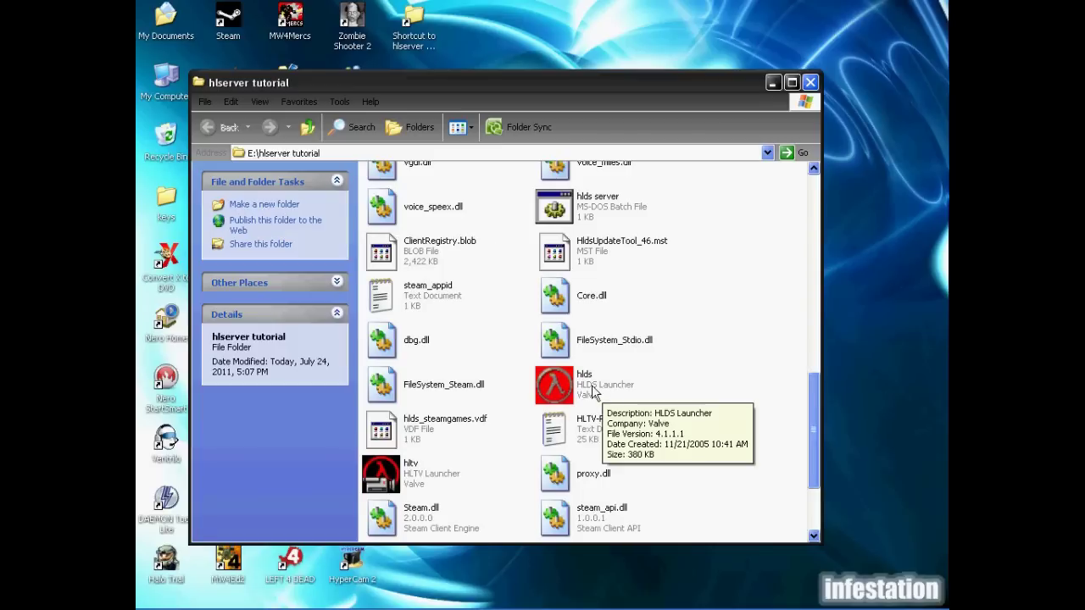
pyautogui.click(592, 393)
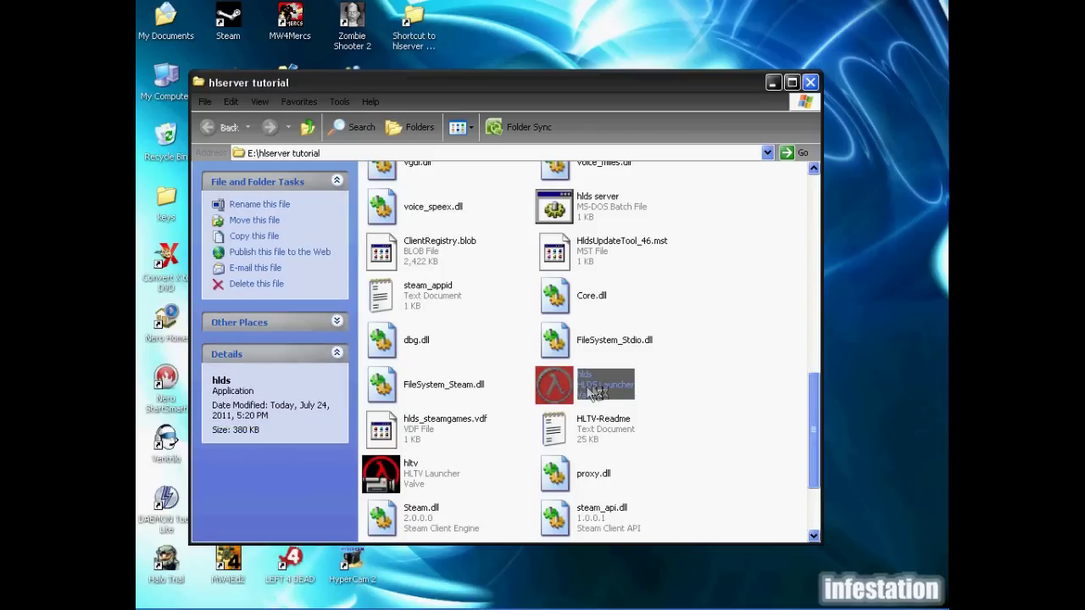
pyautogui.doubleClick(587, 388)
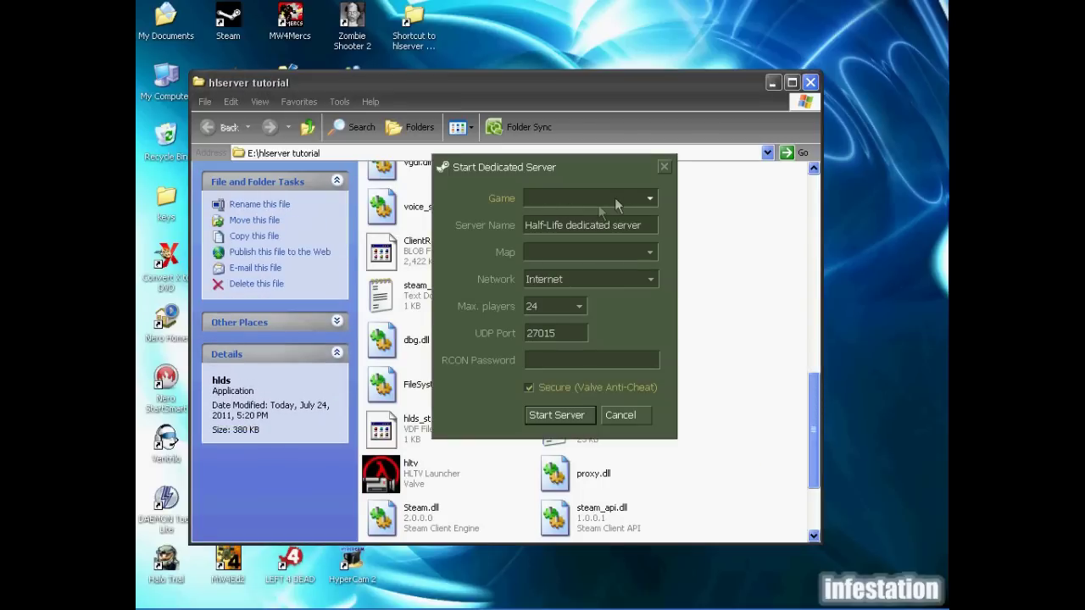
# - Set the dedicated server's game to Counter-Strike and its server name to "insert clever name here"
pyautogui.moveTo(523, 170); pyautogui.dragTo(466, 161)
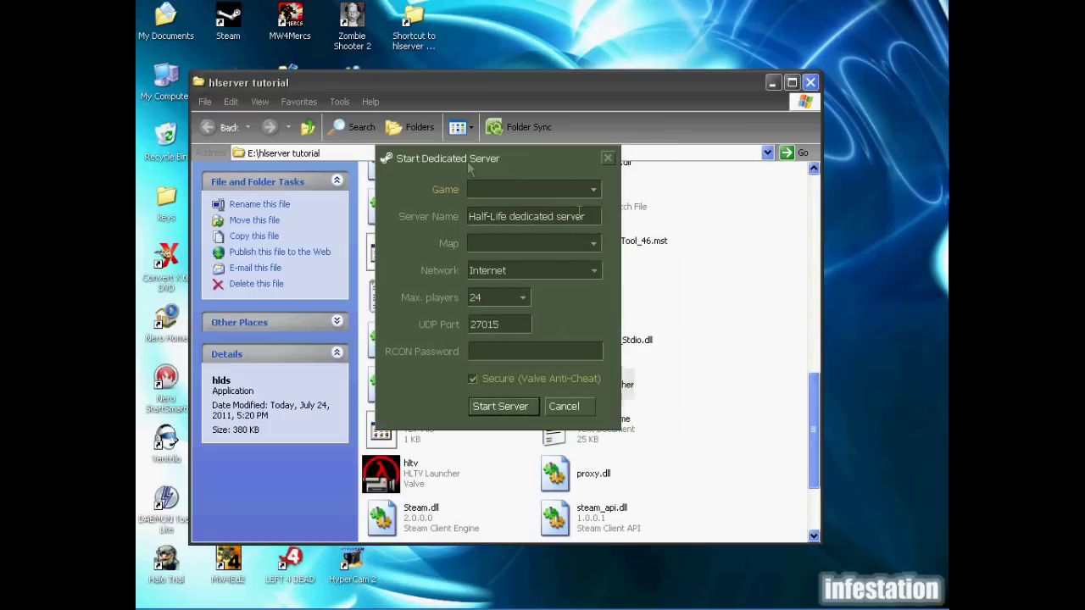
pyautogui.click(596, 194)
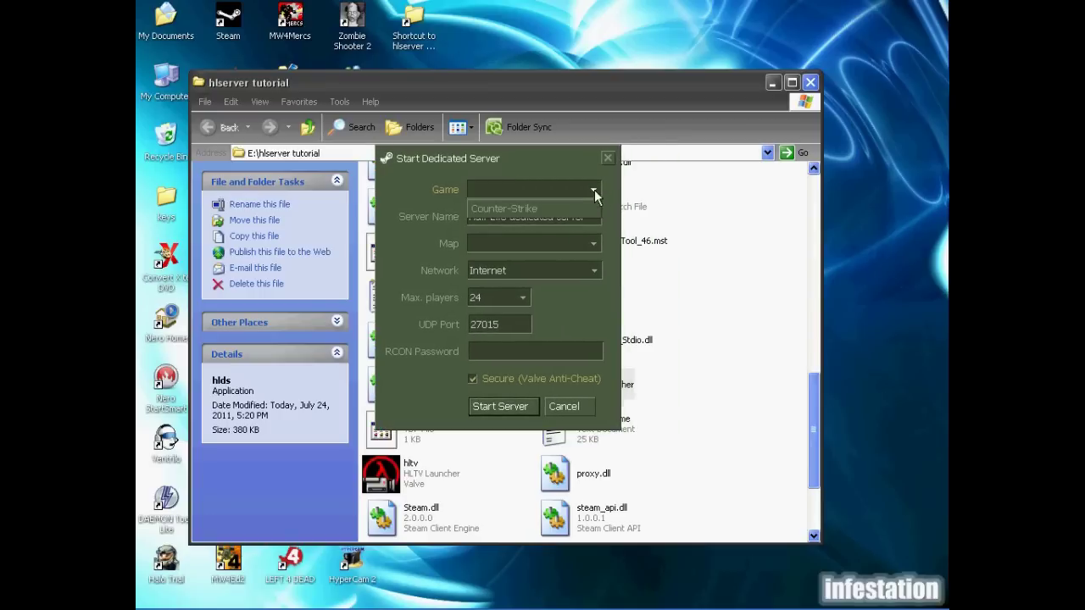
pyautogui.click(543, 206)
pyautogui.press('Tab')
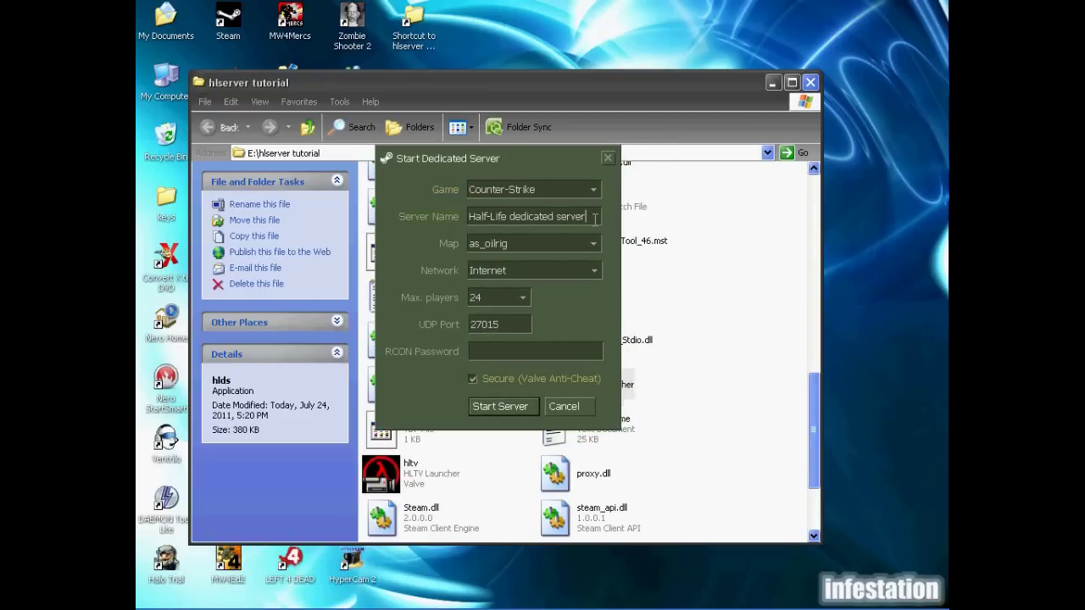
pyautogui.write('inser')
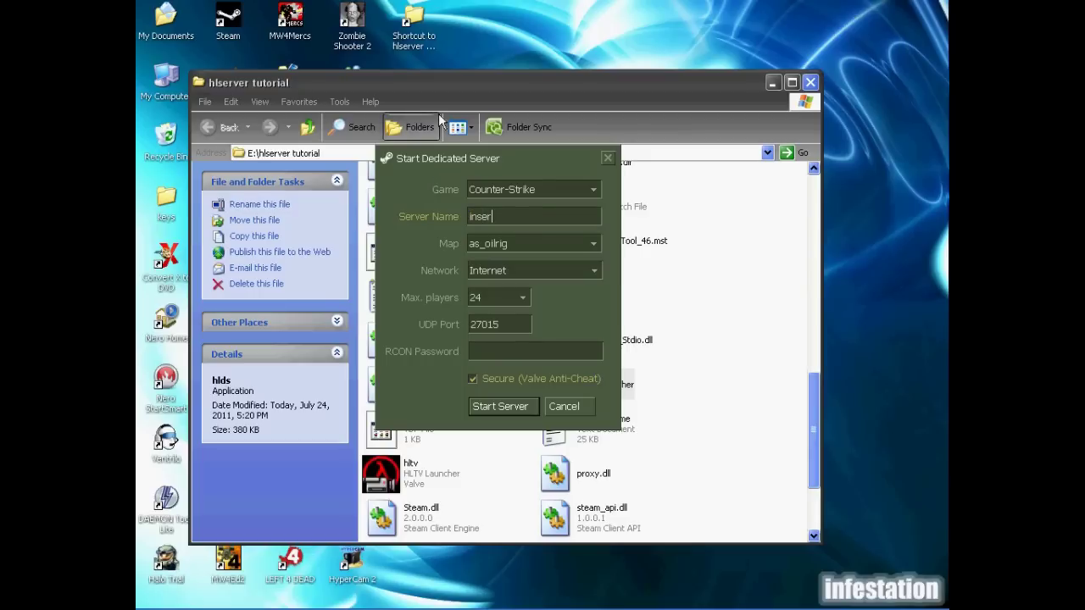
pyautogui.write('t clever name here')
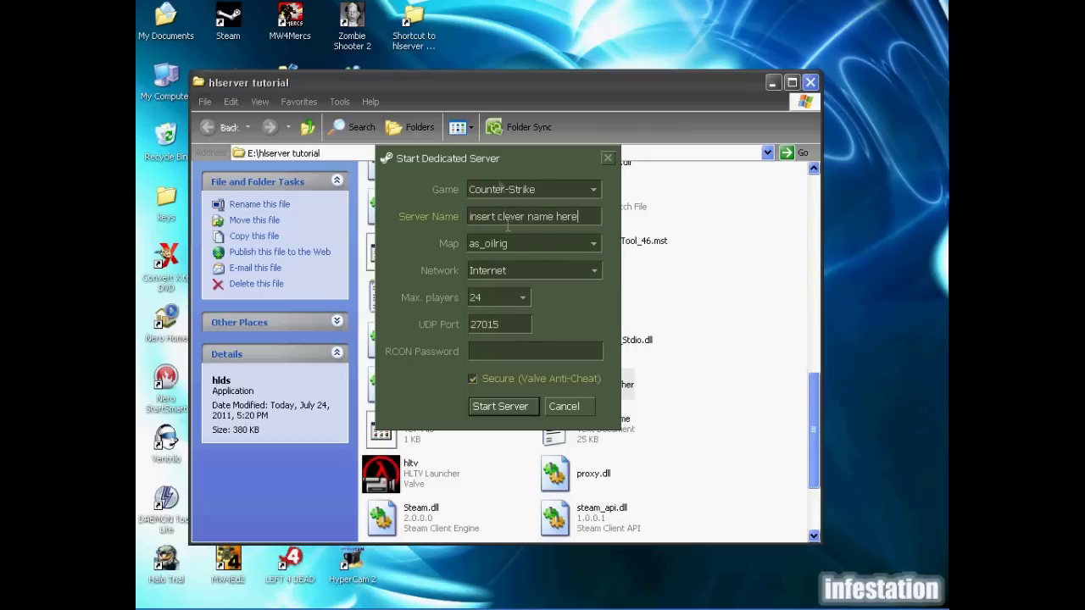
# - Set the server's map to de_dust2 and the maximum number of players to 16
pyautogui.click(538, 243)
pyautogui.scroll(-4, 569, 270)
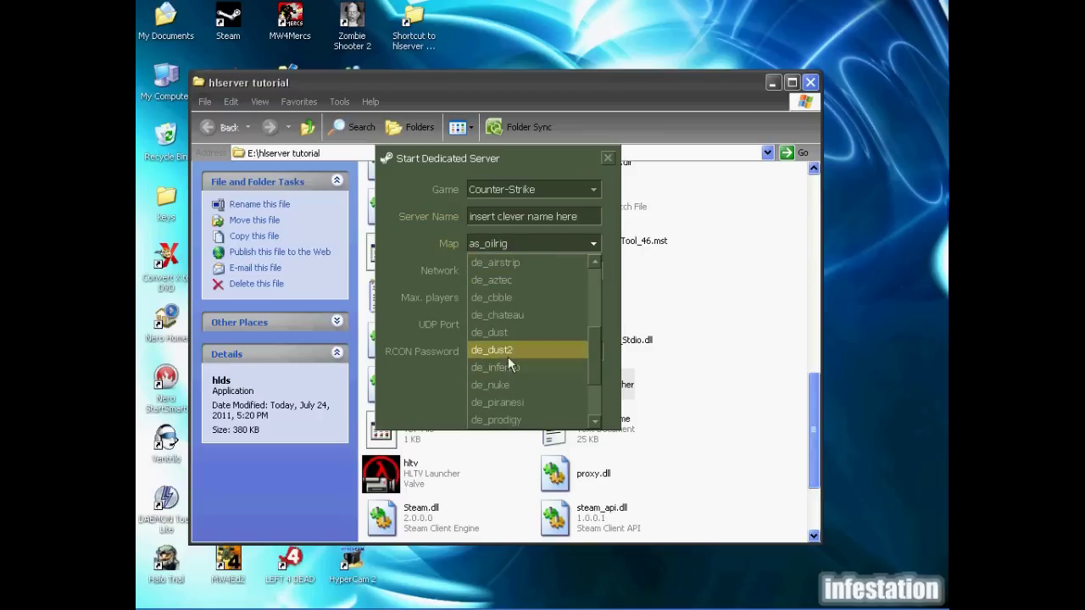
pyautogui.click(508, 351)
pyautogui.click(526, 296)
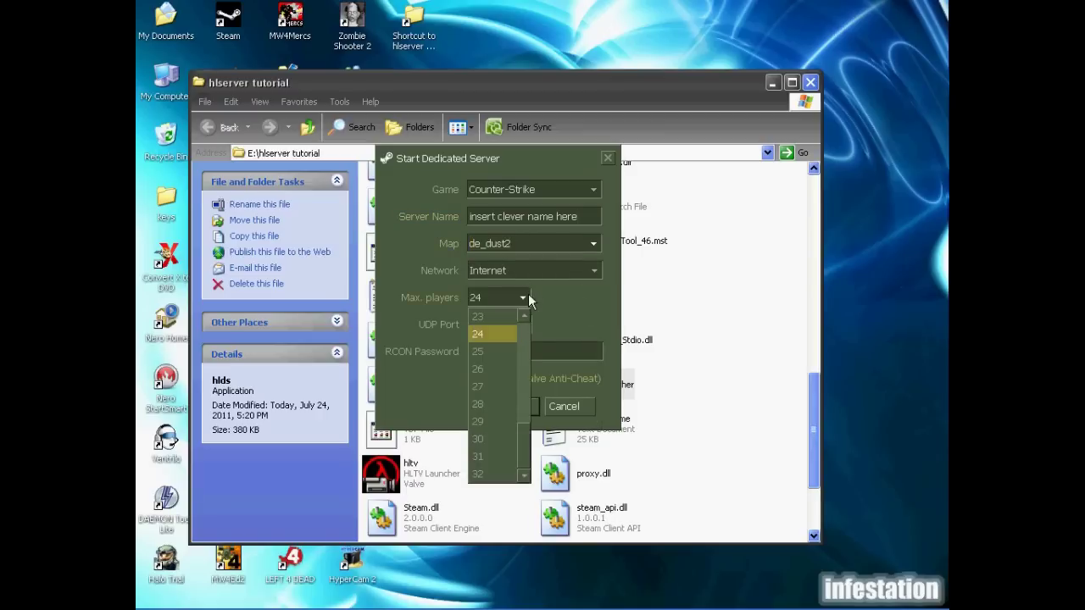
pyautogui.scroll(3, 519, 337)
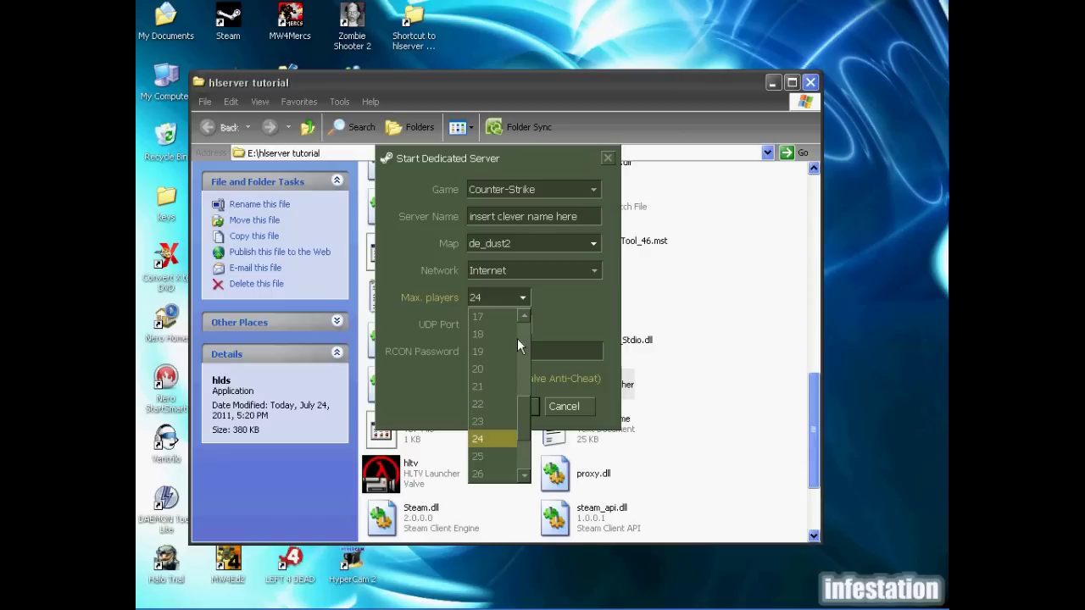
pyautogui.scroll(2, 517, 338)
pyautogui.click(500, 321)
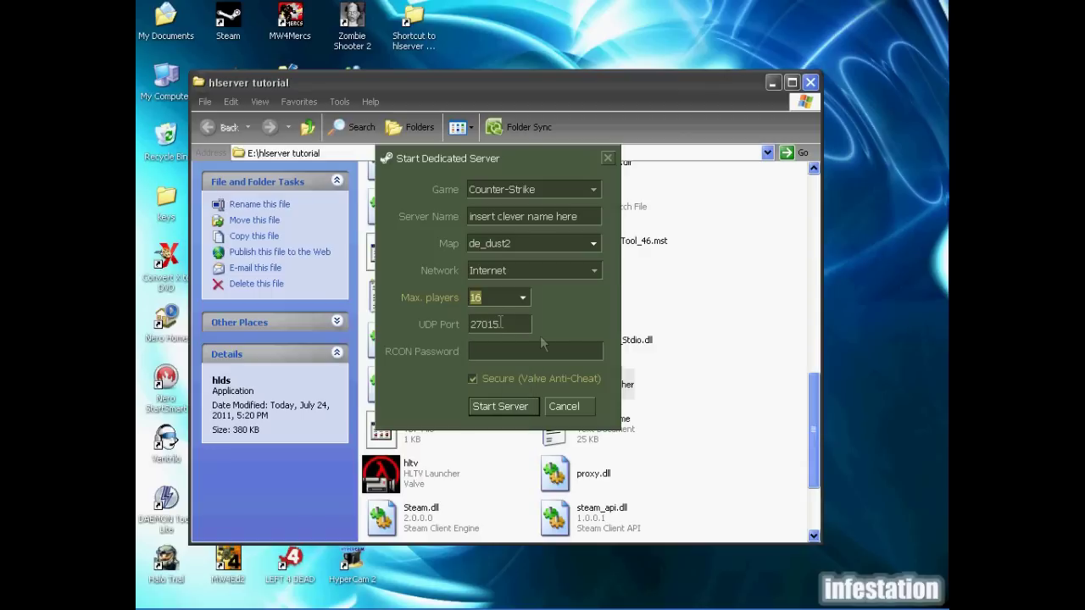
# - Enter the RCON password and start the dedicated server
pyautogui.click(493, 352)
pyautogui.write('55555')
pyautogui.click(495, 408)
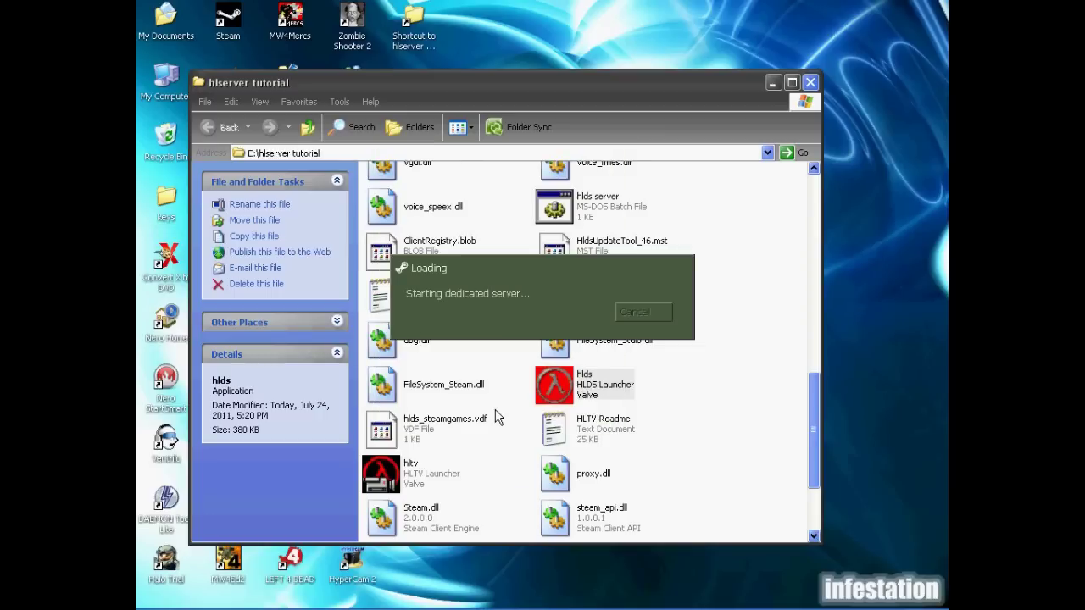
# - Launch Counter-Strike from its desktop shortcut, then copy the IP address with port from the Half-Life server window
pyautogui.moveTo(513, 82); pyautogui.dragTo(695, 54)
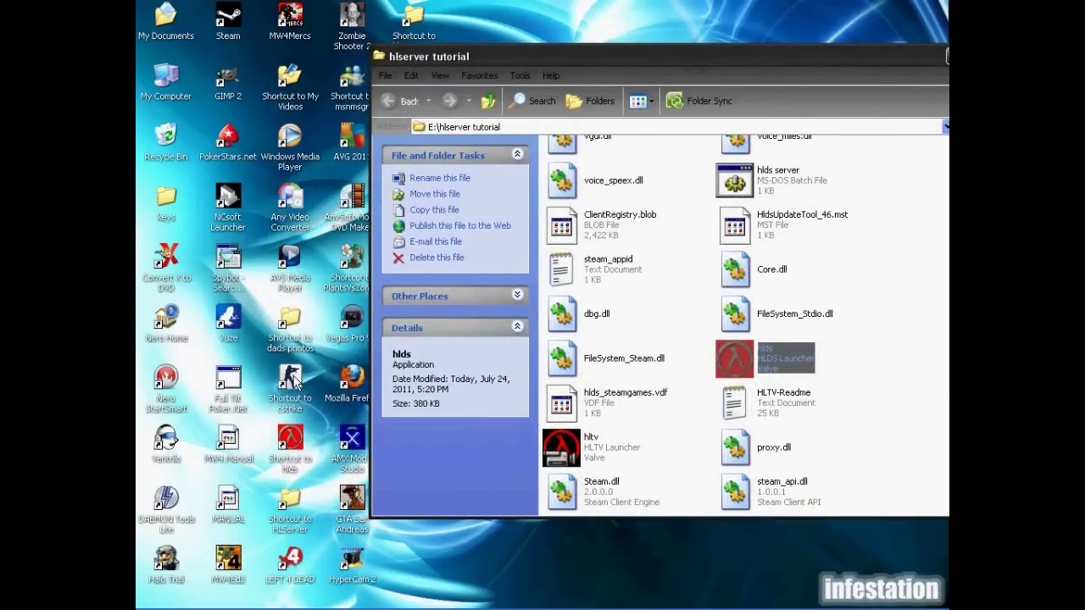
pyautogui.hotkey('alt', 'Tab')
pyautogui.hotkey('alt', 'Tab')
pyautogui.hotkey('alt', 'Tab')
pyautogui.hotkey('alt', 'Tab')
pyautogui.hotkey('alt', 'Tab')
pyautogui.hotkey('alt', 'Tab')
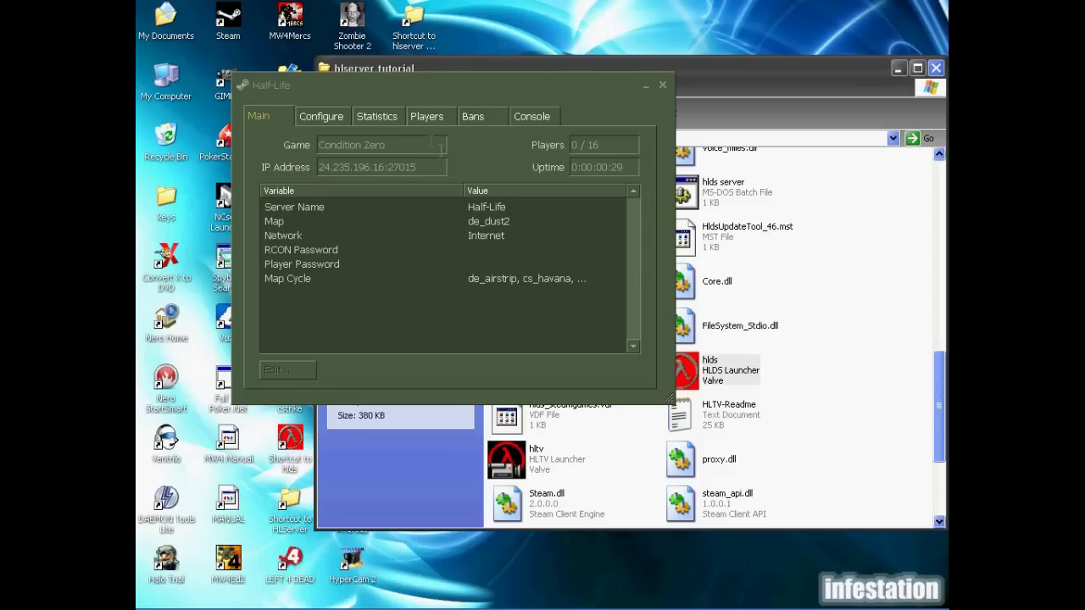
pyautogui.hotkey('alt', 'Tab')
pyautogui.hotkey('ctrl', 'c')
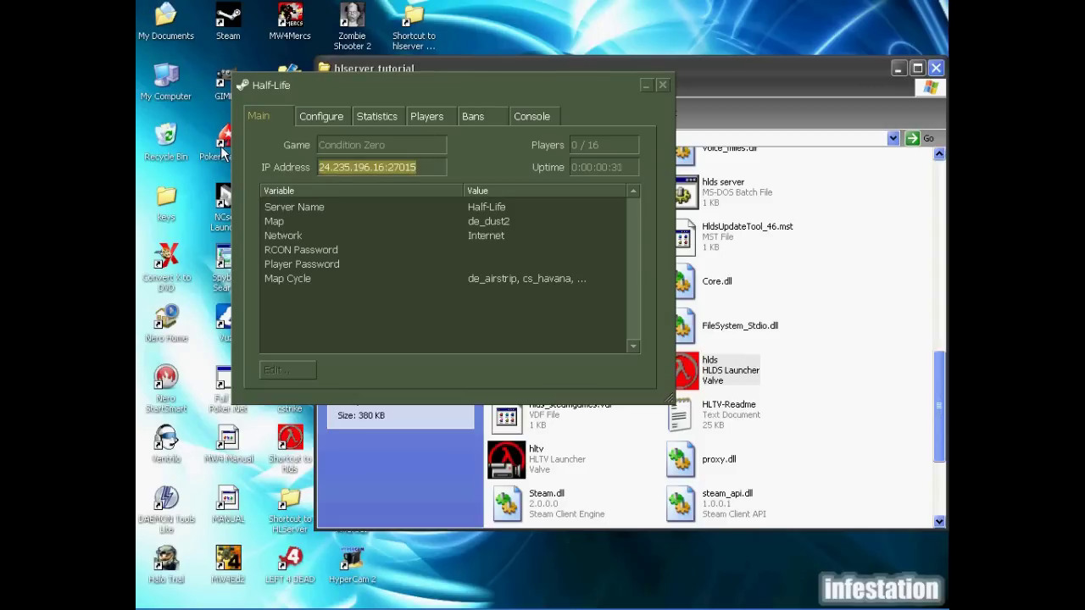
# - Switch to Counter-Strike and try to connect to the server from the console with connect and the copied IP address and port
pyautogui.moveTo(433, 603)
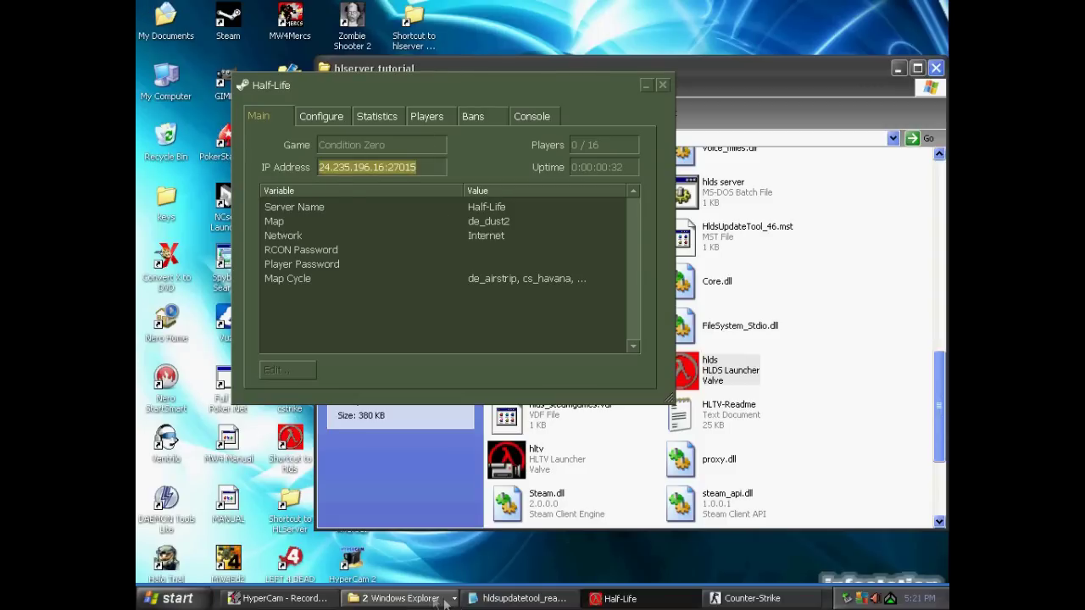
pyautogui.click(738, 599)
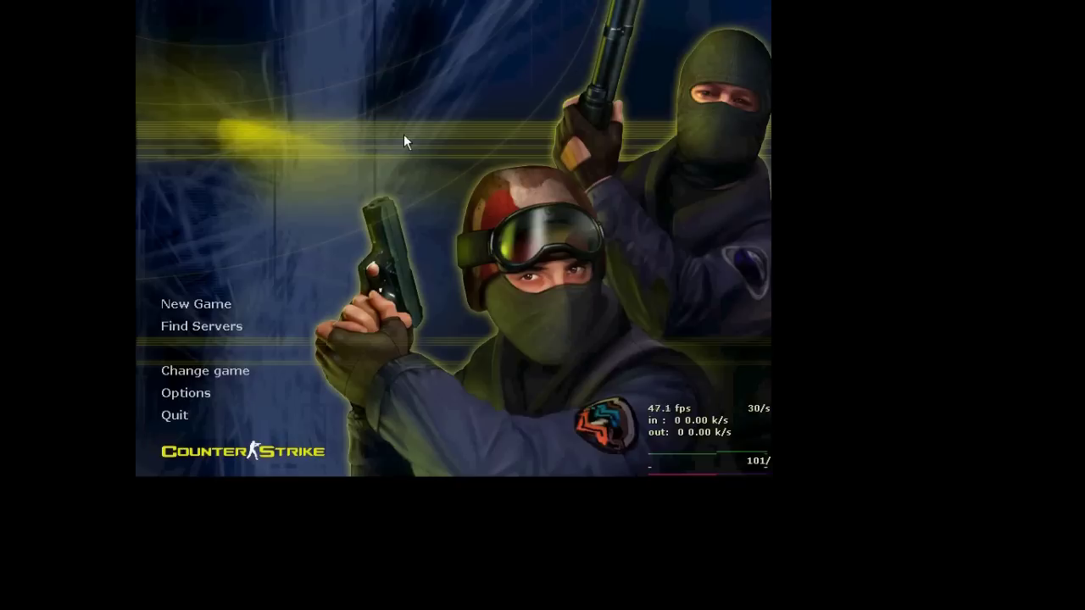
pyautogui.press('`')
pyautogui.write('c')
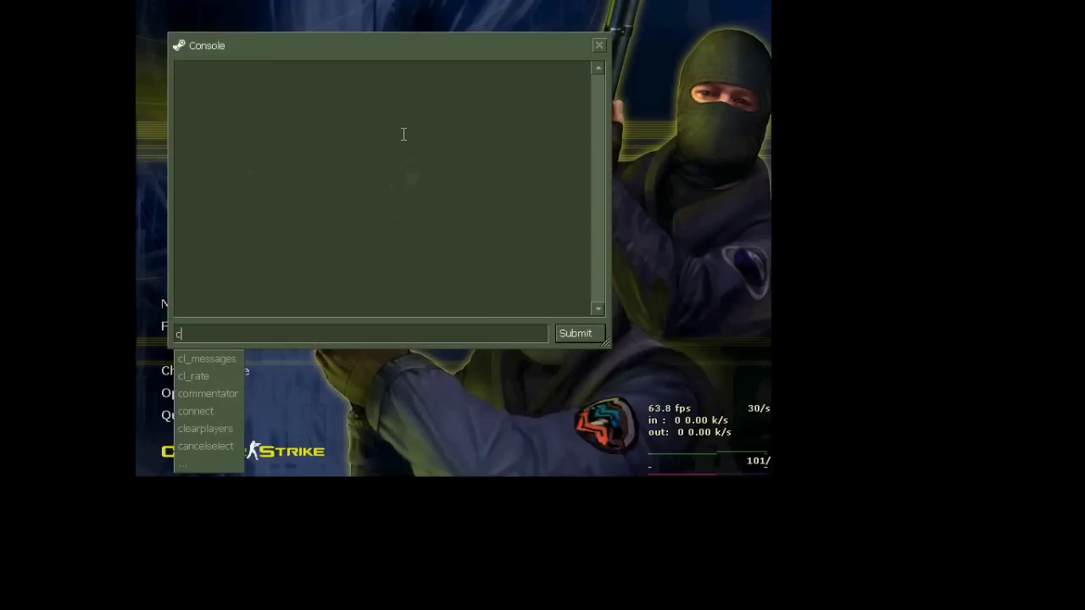
pyautogui.write('onnect')
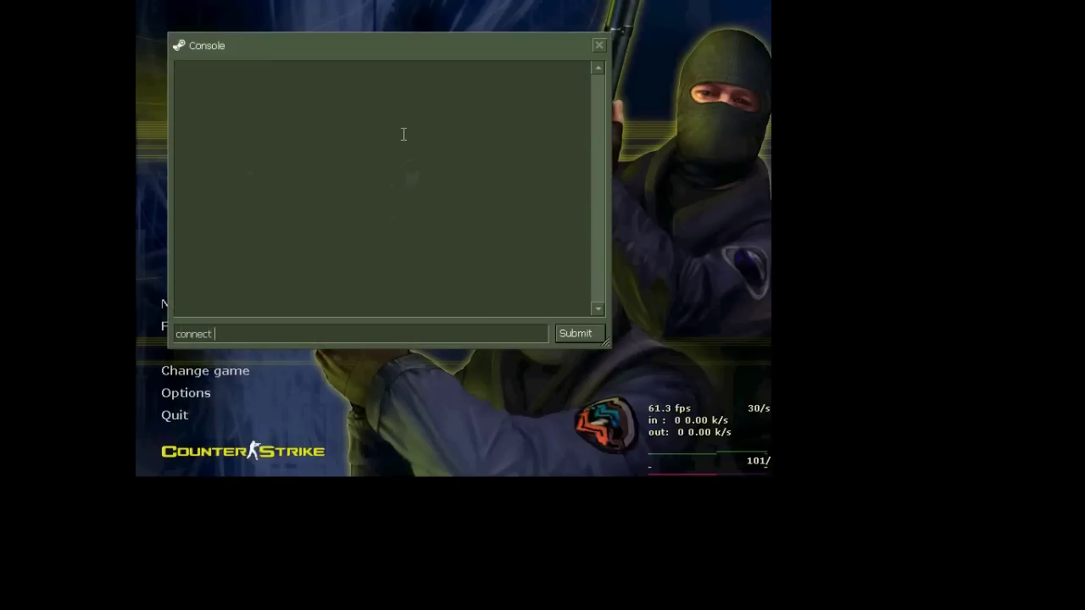
pyautogui.hotkey('ctrl', 'v')
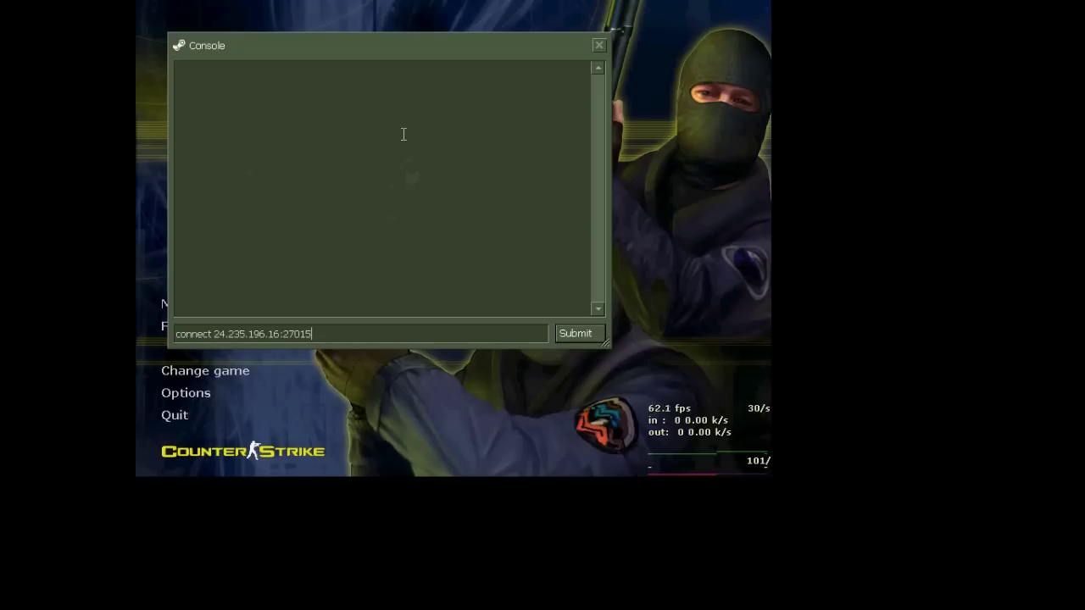
pyautogui.press('Return')
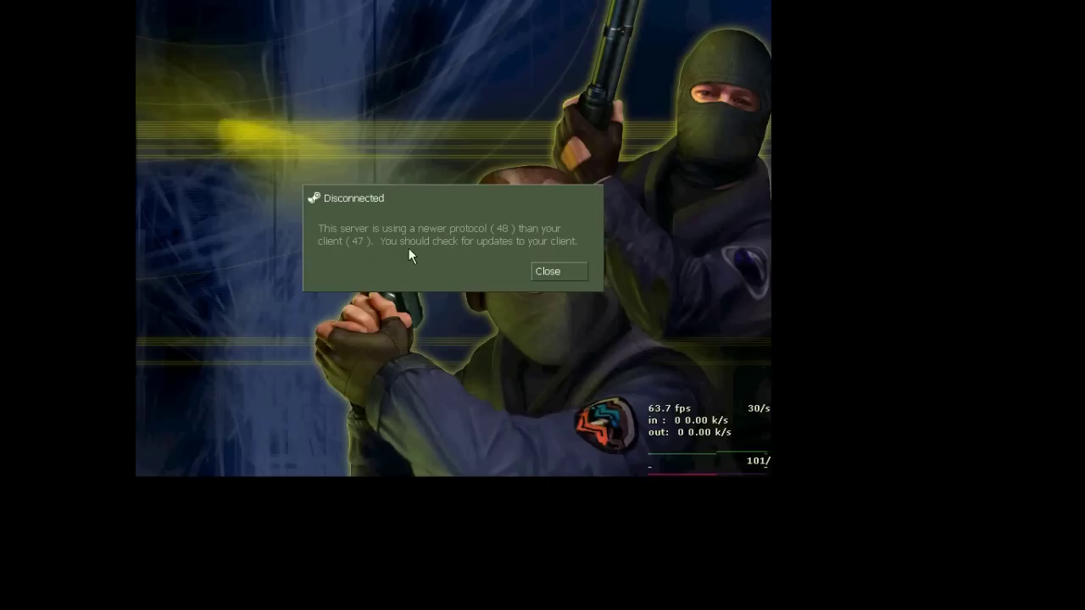
# - Dismiss the disconnect message, quit Counter-Strike and shut down the Half-Life dedicated server
pyautogui.click(560, 271)
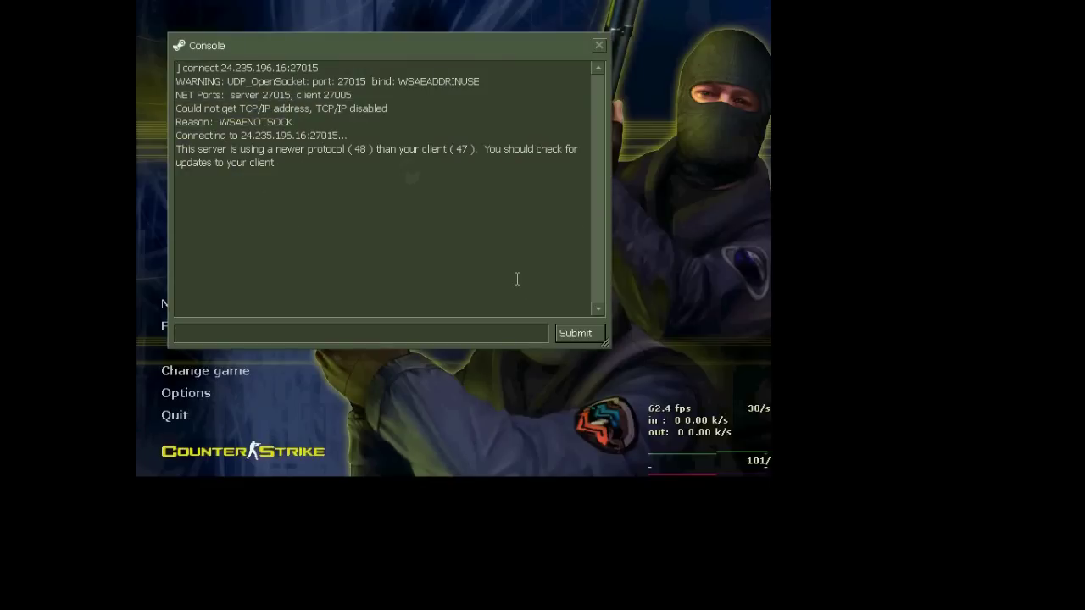
pyautogui.click(598, 45)
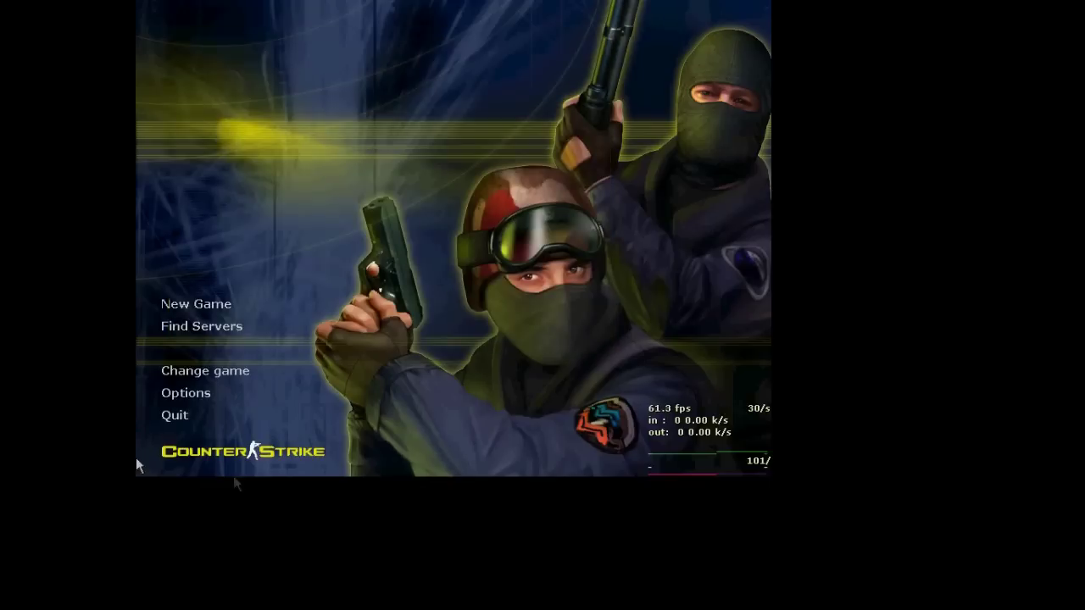
pyautogui.click(185, 418)
pyautogui.click(423, 258)
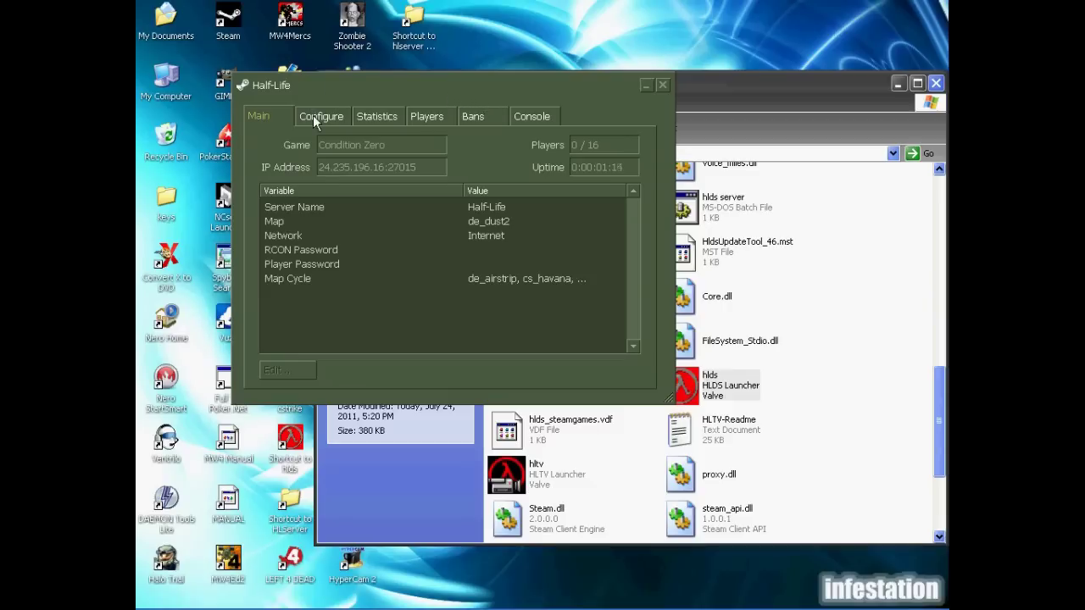
pyautogui.click(662, 85)
pyautogui.click(502, 331)
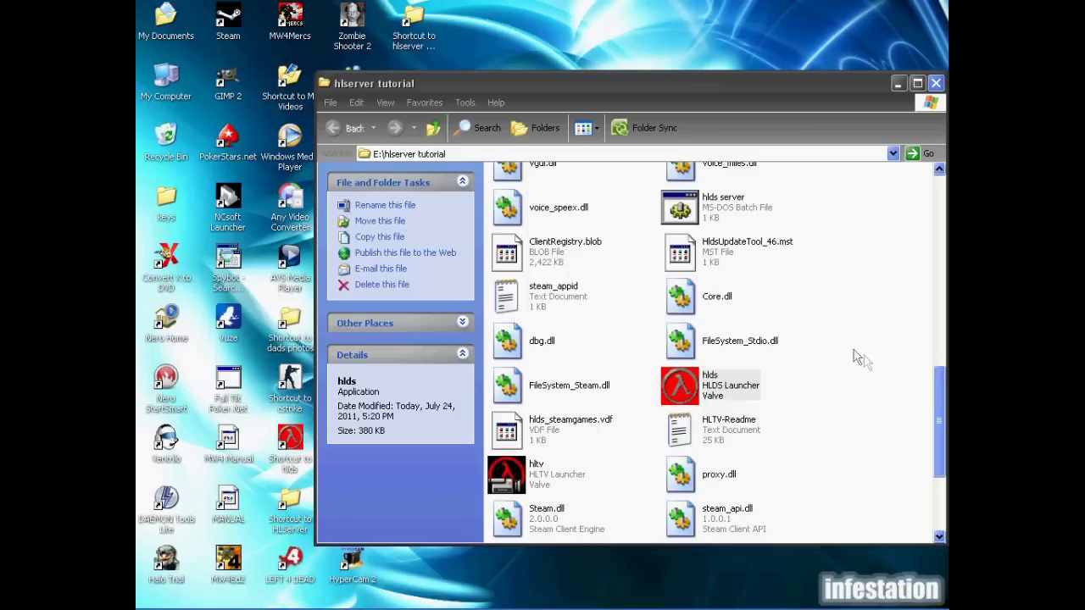
# - Create a folder named addons inside the cstrike folder of hlserver tutorial
pyautogui.moveTo(941, 433); pyautogui.dragTo(940, 241)
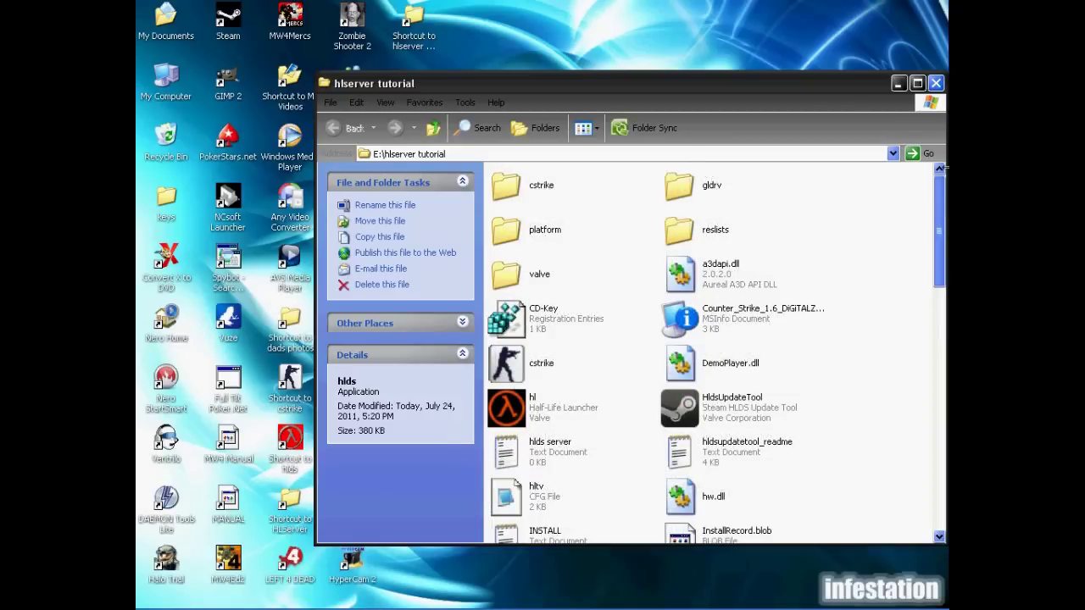
pyautogui.doubleClick(512, 189)
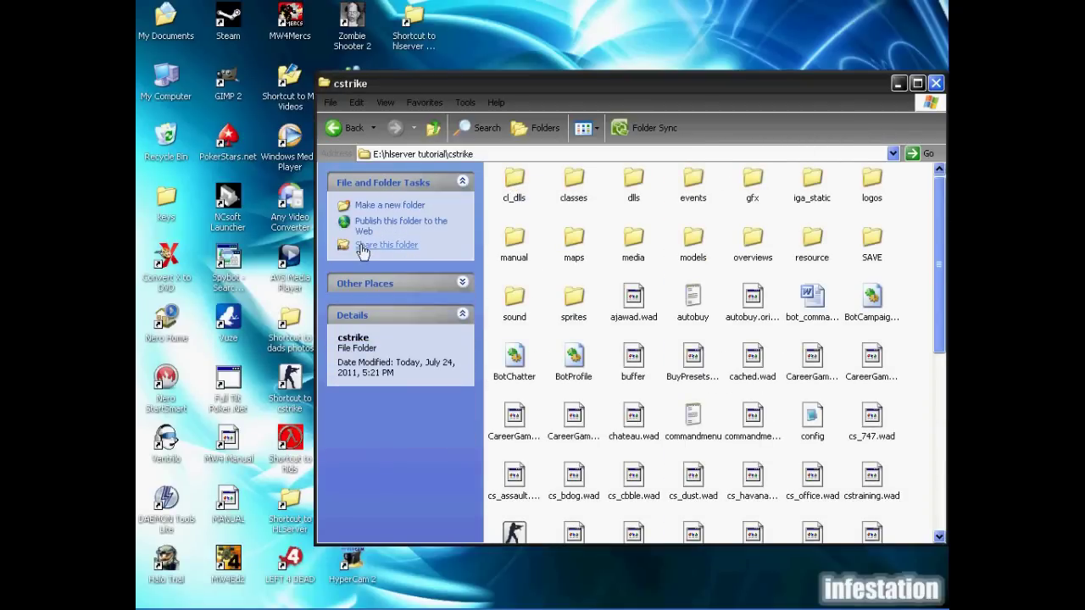
pyautogui.click(378, 208)
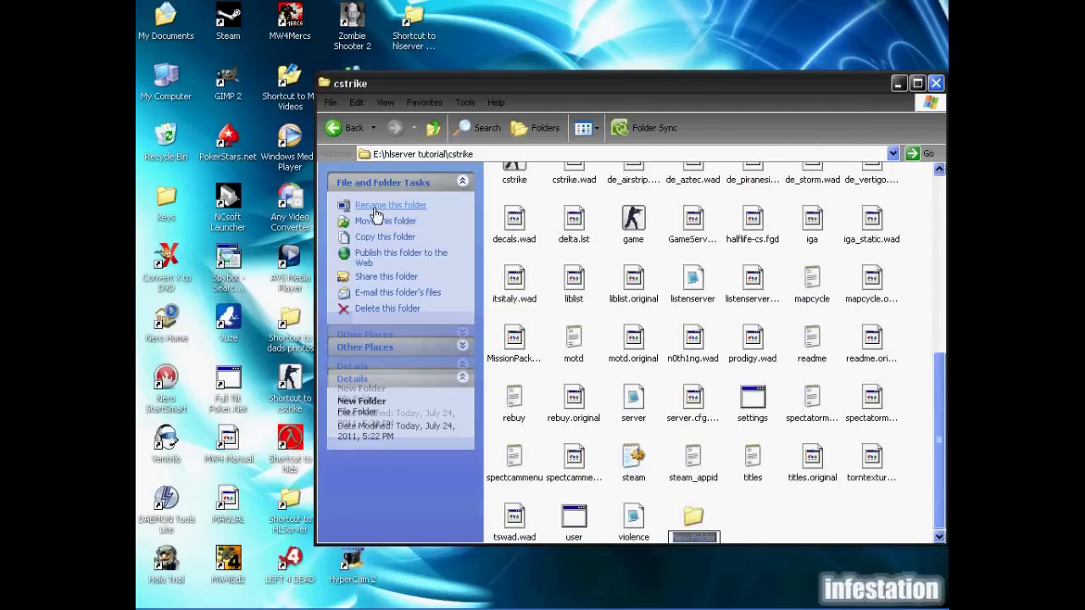
pyautogui.write('addons')
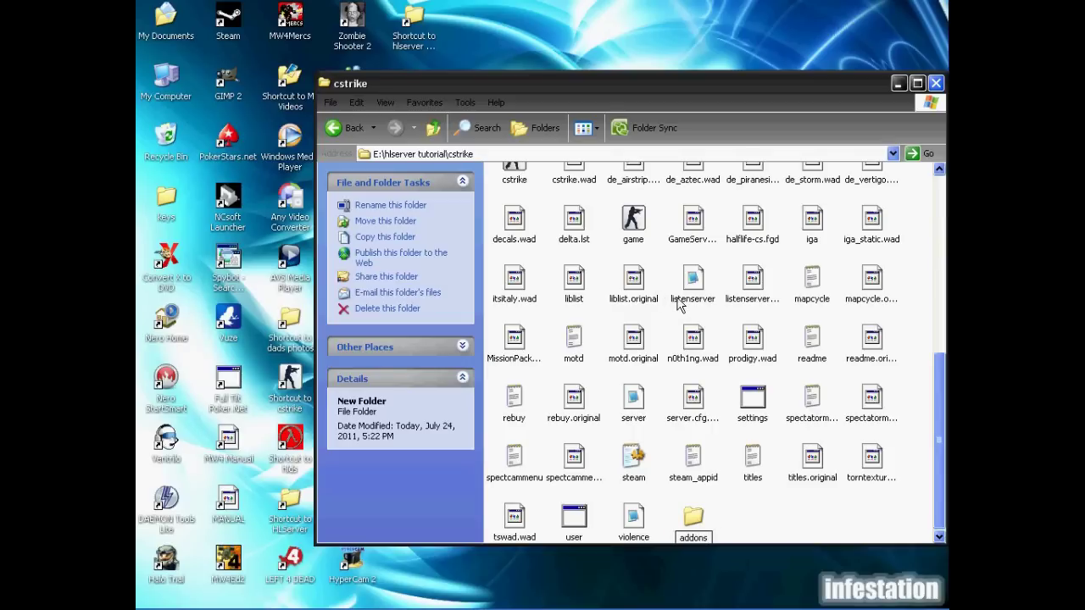
pyautogui.press('Return')
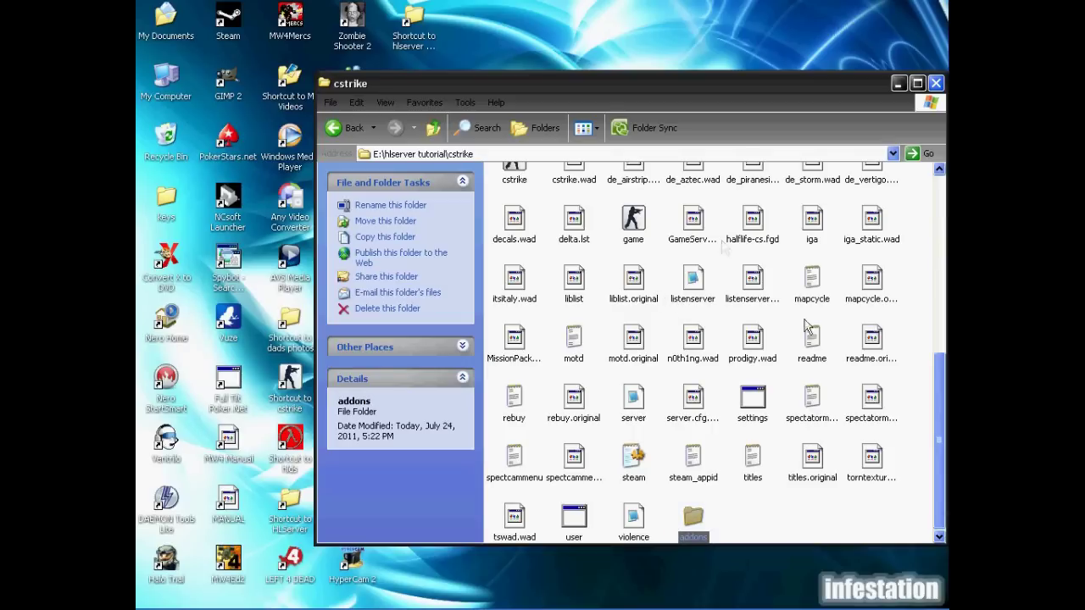
# - Create a folder named metamod inside the addons folder
pyautogui.doubleClick(712, 524)
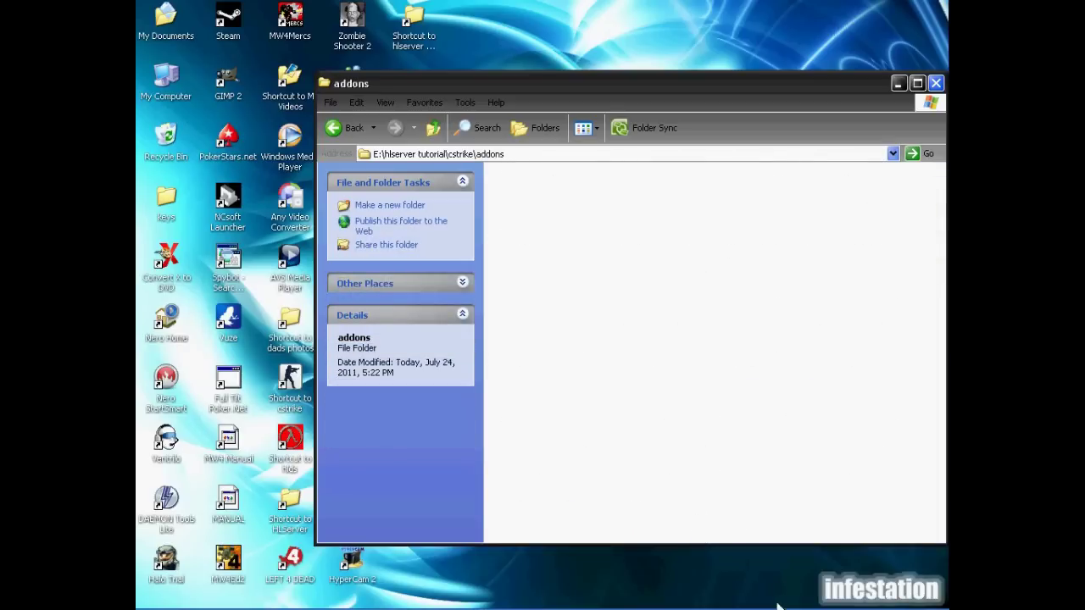
pyautogui.click(390, 206)
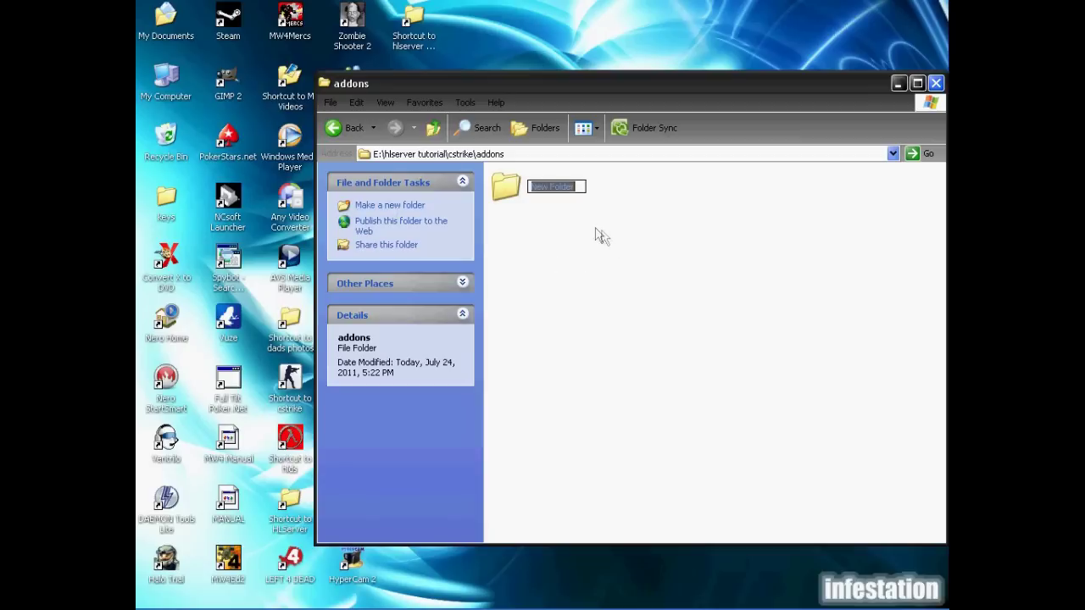
pyautogui.write('metamod')
pyautogui.click(572, 208)
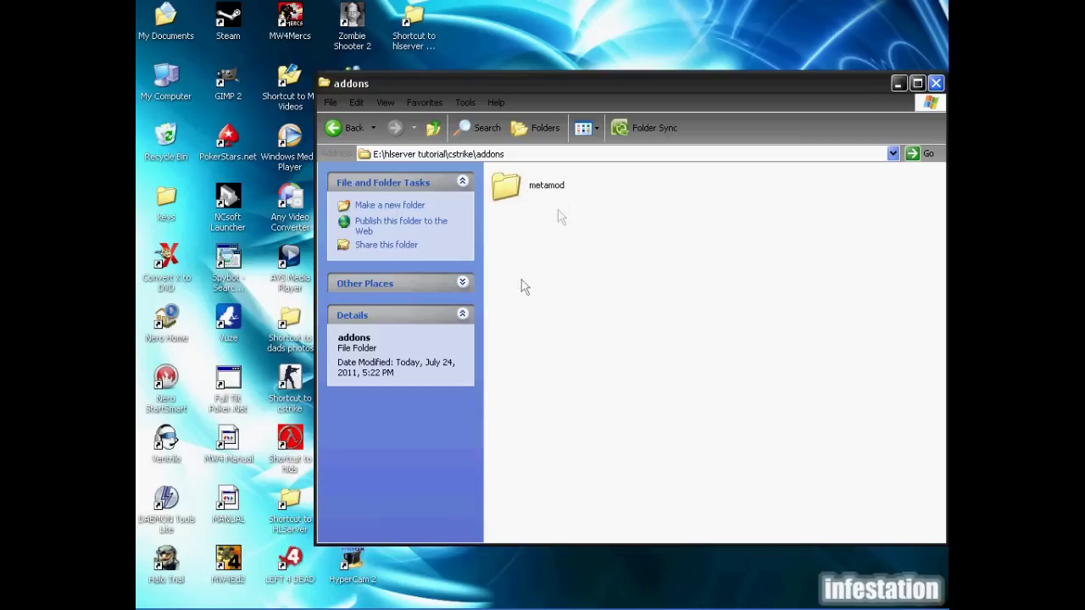
# - Create a folder named dlls inside the metamod folder and open it
pyautogui.doubleClick(506, 187)
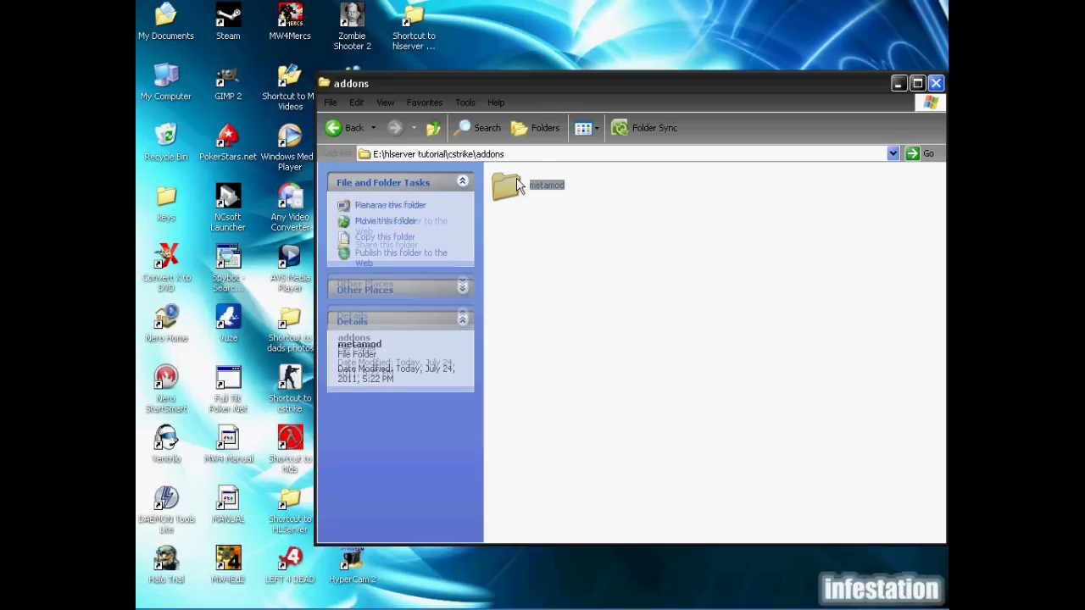
pyautogui.click(395, 205)
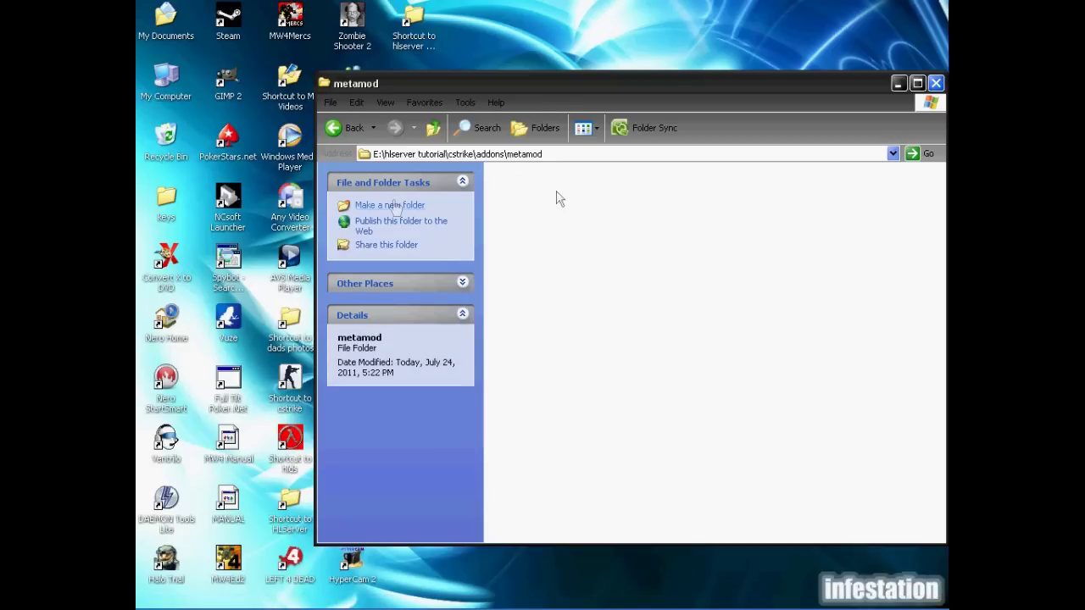
pyautogui.write('dlls')
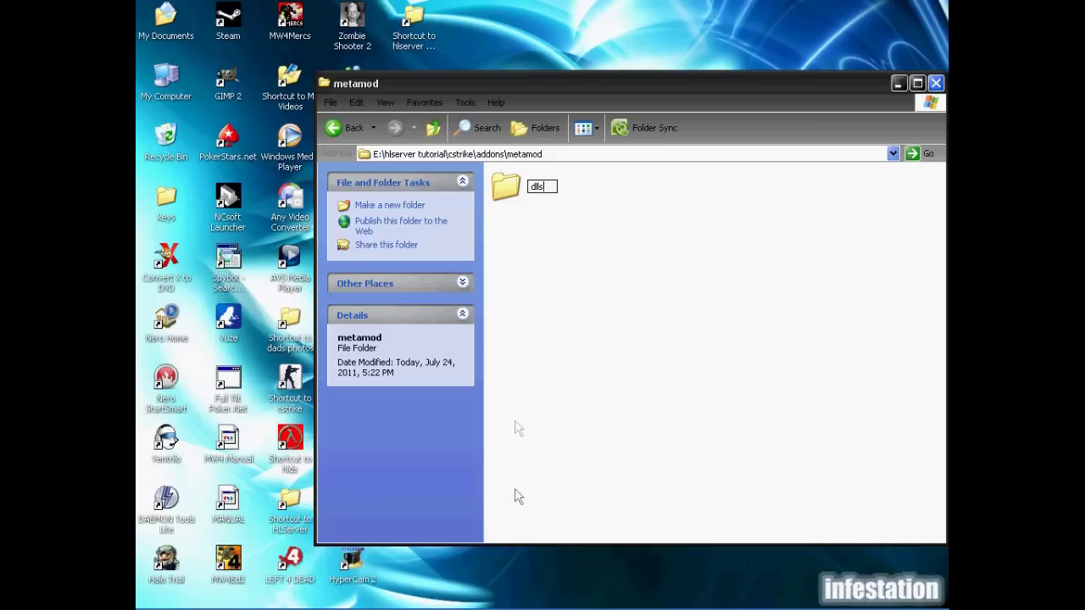
pyautogui.click(665, 326)
pyautogui.doubleClick(506, 185)
# - Extract the metamod-1.19-win archive within the HL server tutorial folder on drive H
pyautogui.click(511, 597)
pyautogui.click(403, 598)
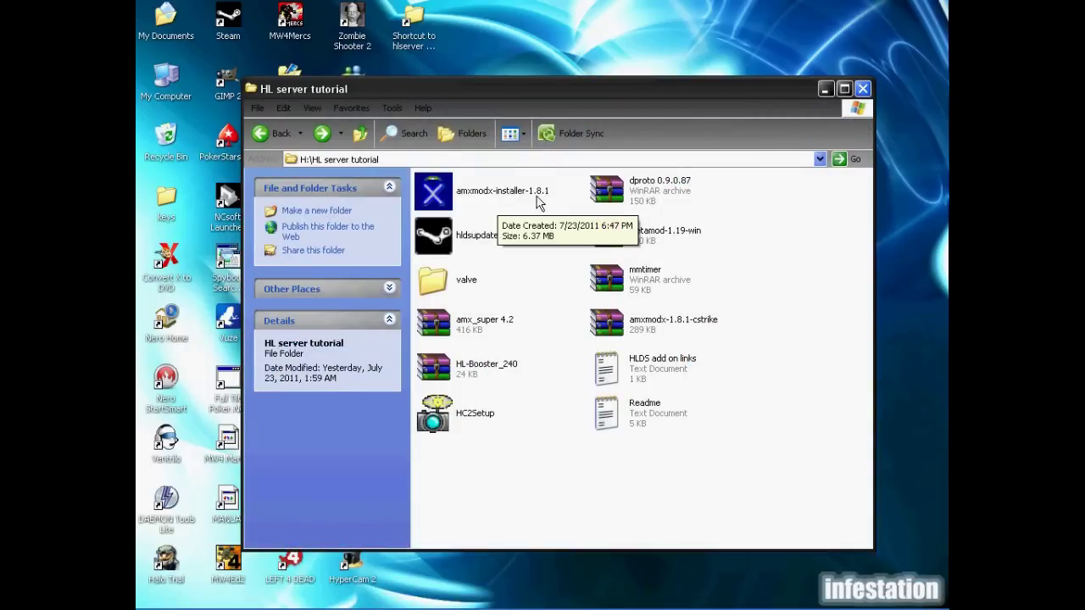
pyautogui.rightClick(664, 235)
pyautogui.click(713, 295)
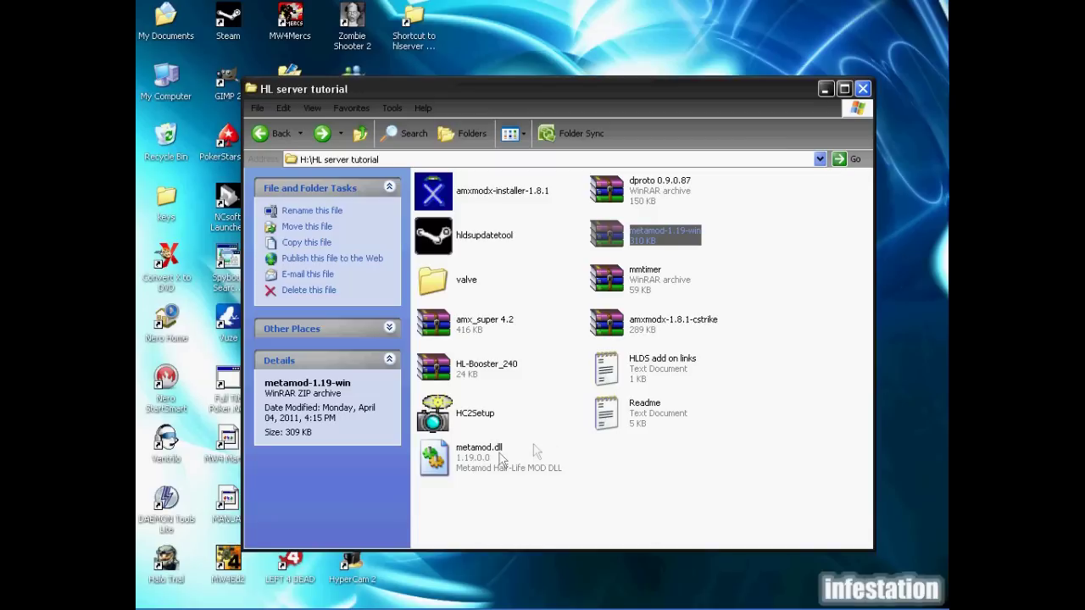
# - Transfer the extracted metamod.dll into the server's cstrike\addons\metamod\dlls folder
pyautogui.click(488, 462)
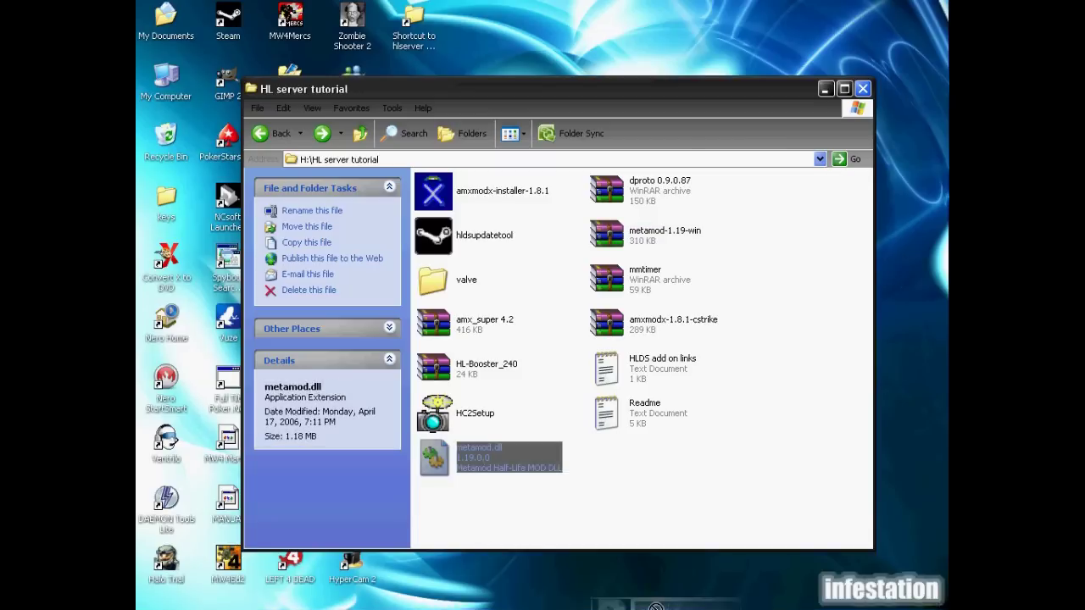
pyautogui.click(661, 599)
pyautogui.click(538, 600)
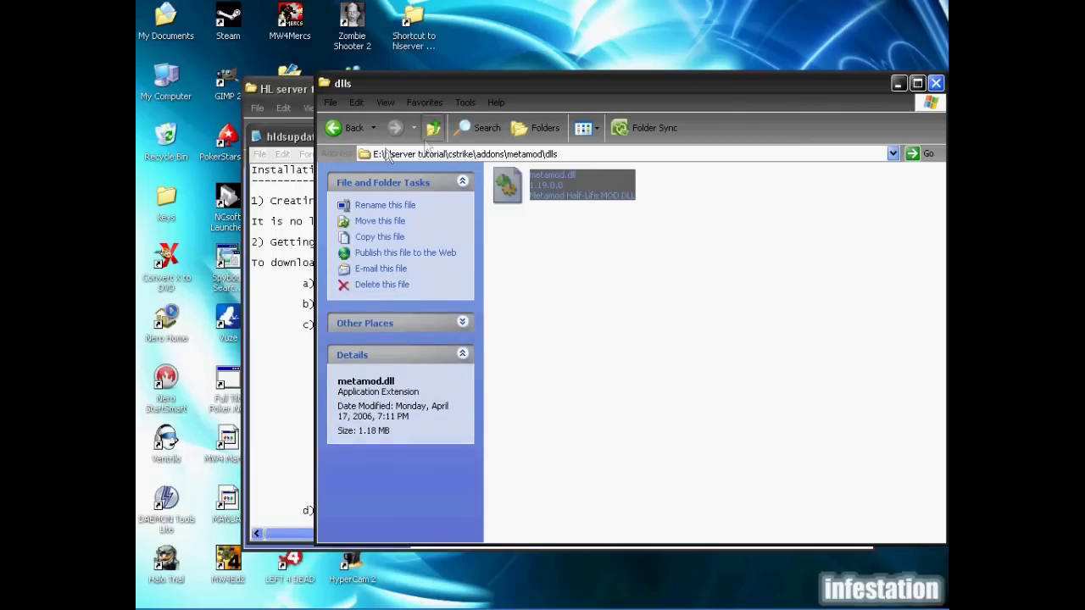
# - Return to the cstrike folder and open the liblist file with WordPad
pyautogui.click(336, 134)
pyautogui.click(336, 134)
pyautogui.click(336, 134)
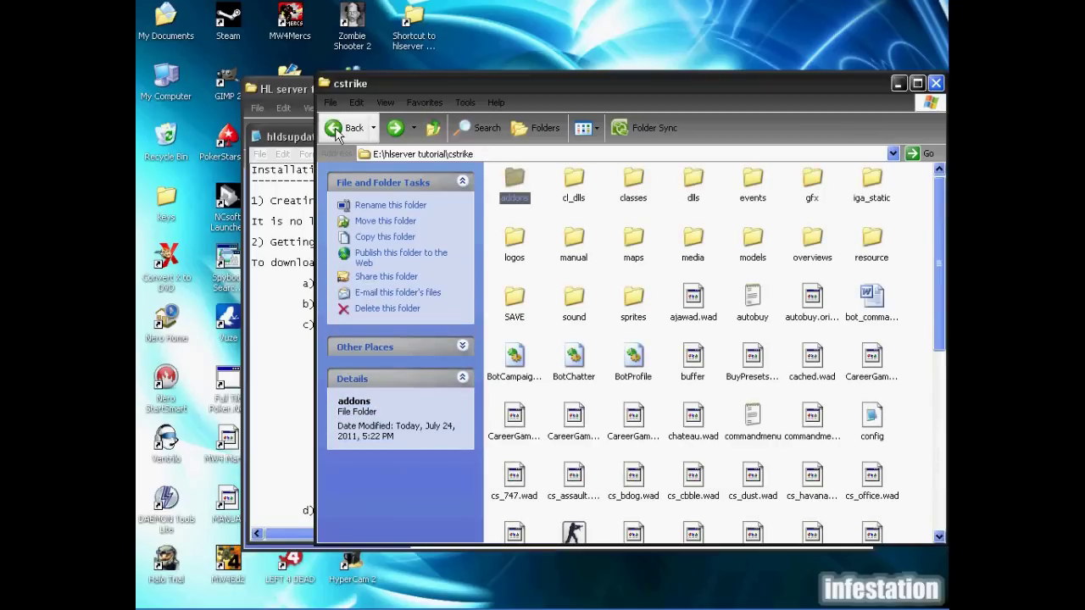
pyautogui.scroll(-3, 634, 318)
pyautogui.scroll(-3, 742, 250)
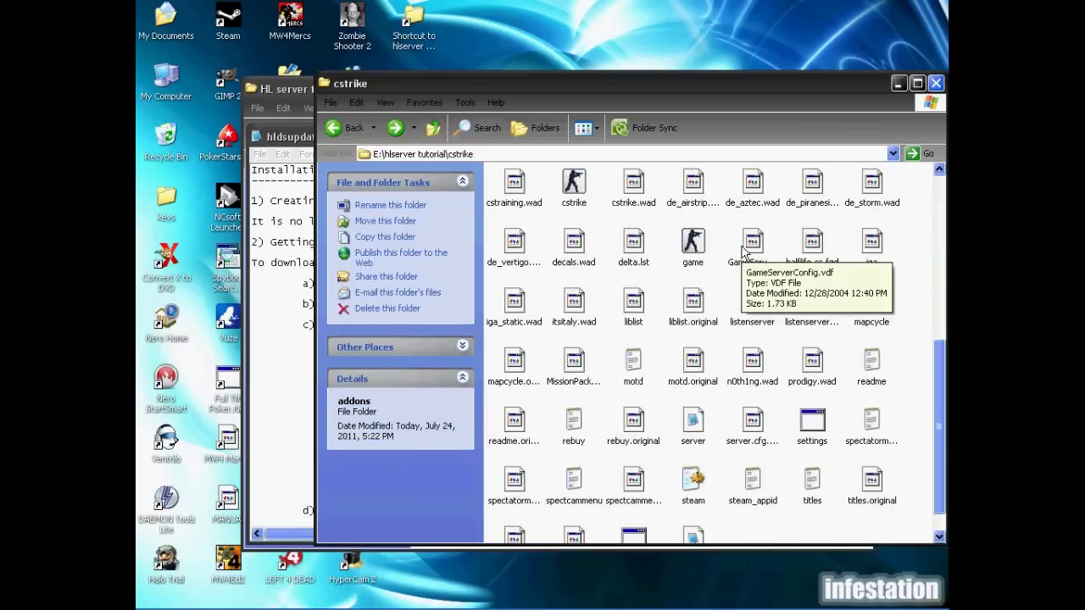
pyautogui.scroll(-1, 742, 250)
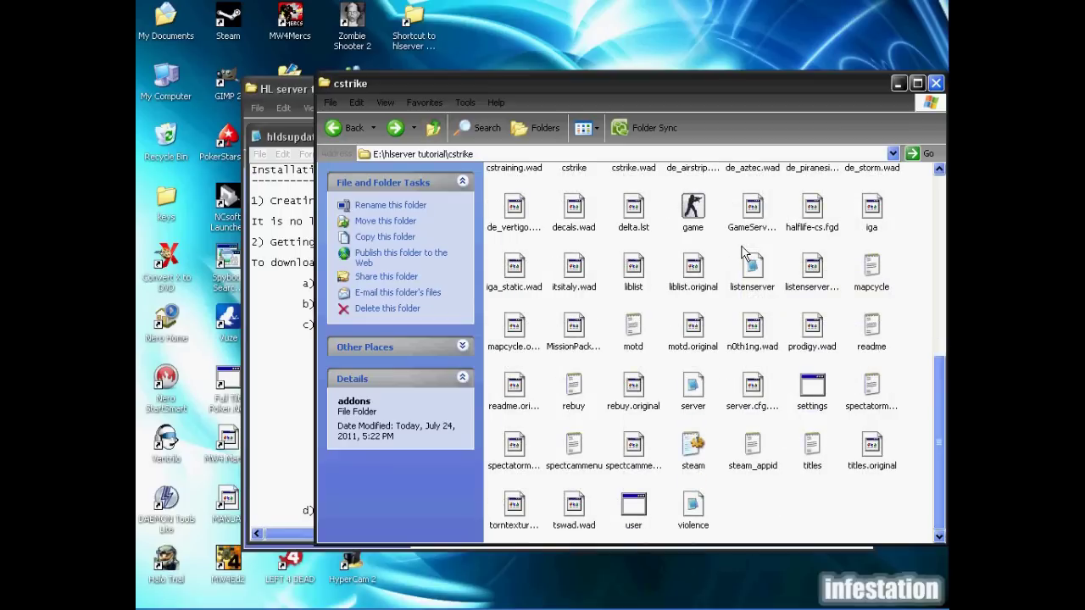
pyautogui.scroll(3, 636, 331)
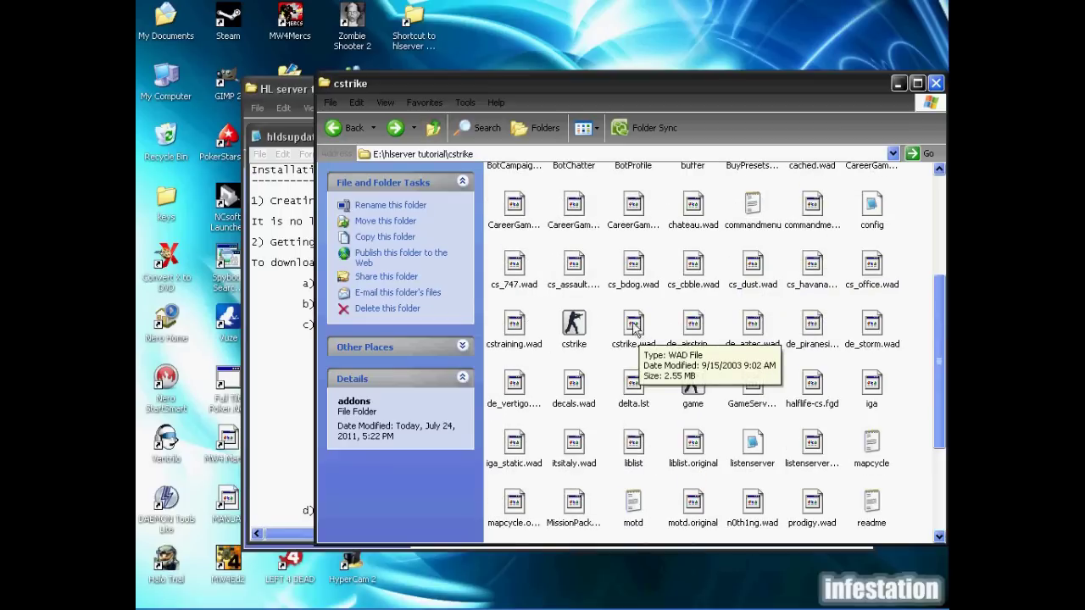
pyautogui.click(638, 449)
pyautogui.rightClick(634, 452)
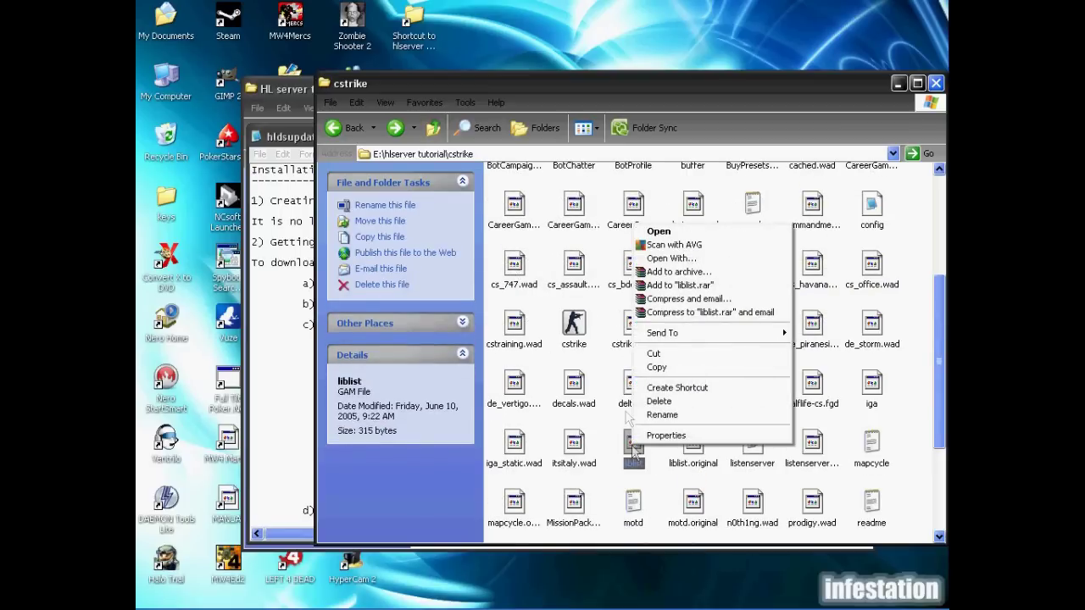
pyautogui.click(644, 258)
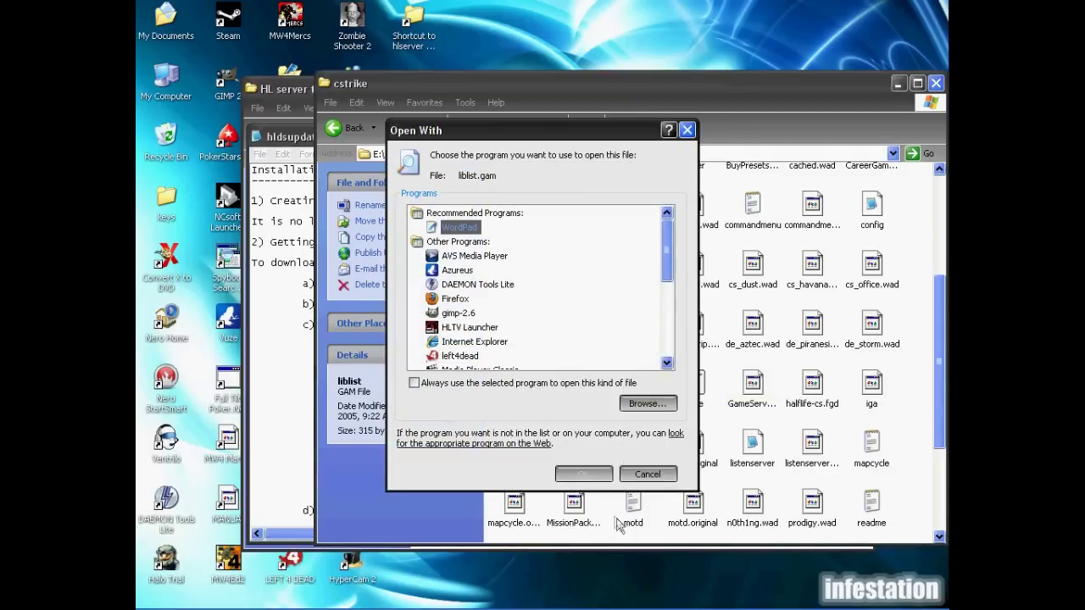
pyautogui.click(590, 481)
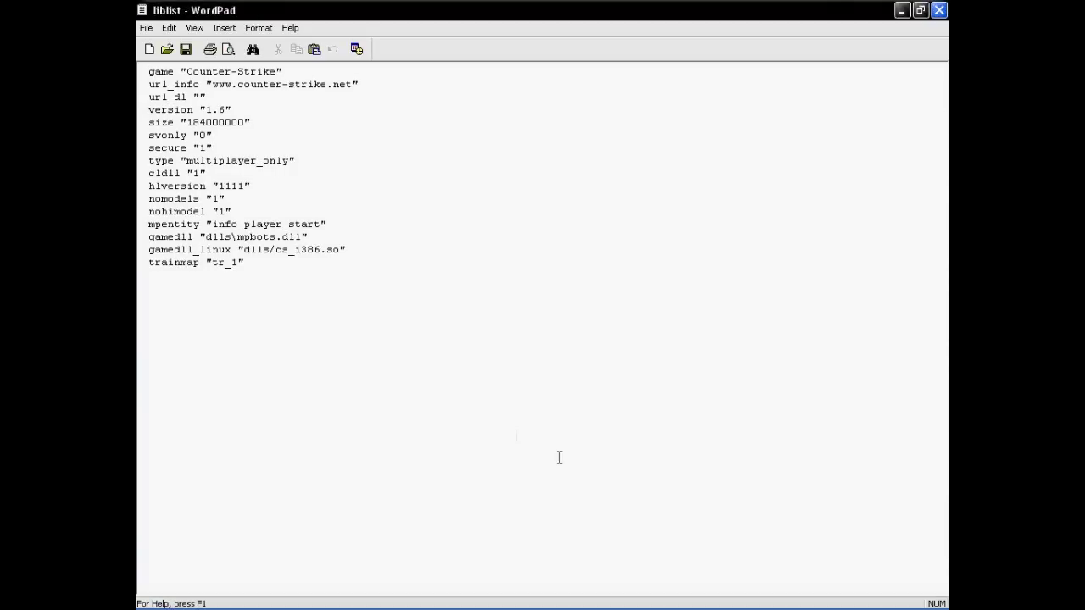
# - Select the existing library path and its closing quote on the gamedll line of liblist
pyautogui.click(142, 239)
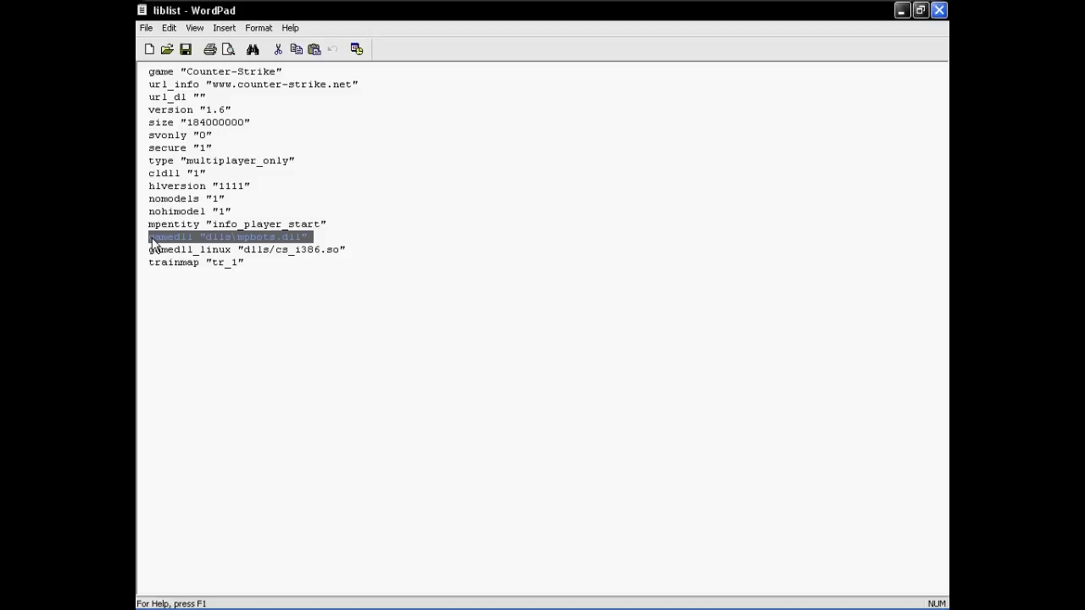
pyautogui.click(194, 248)
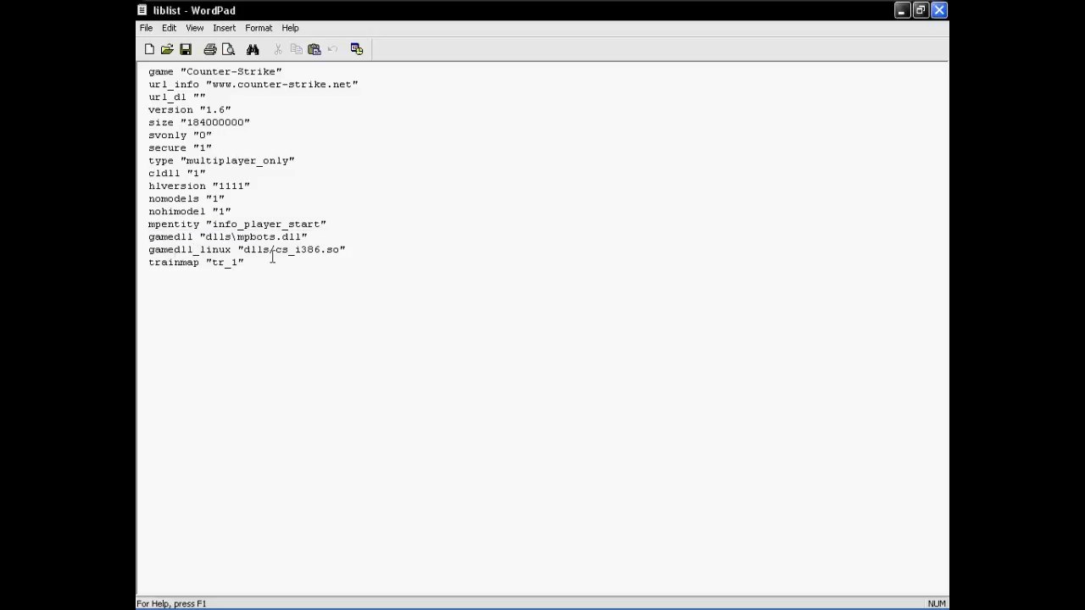
pyautogui.click(150, 237)
pyautogui.moveTo(153, 237); pyautogui.dragTo(231, 243)
pyautogui.click(318, 240)
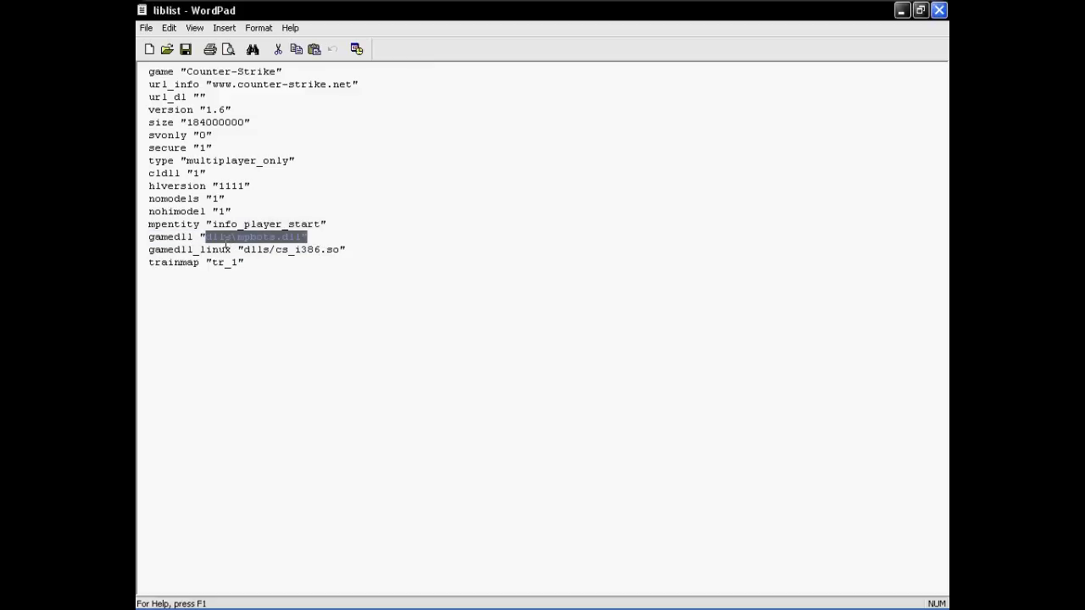
# - Switch to the cstrike folder window and open addons\metamod\dlls, where metamod.dll is stored
pyautogui.moveTo(614, 606)
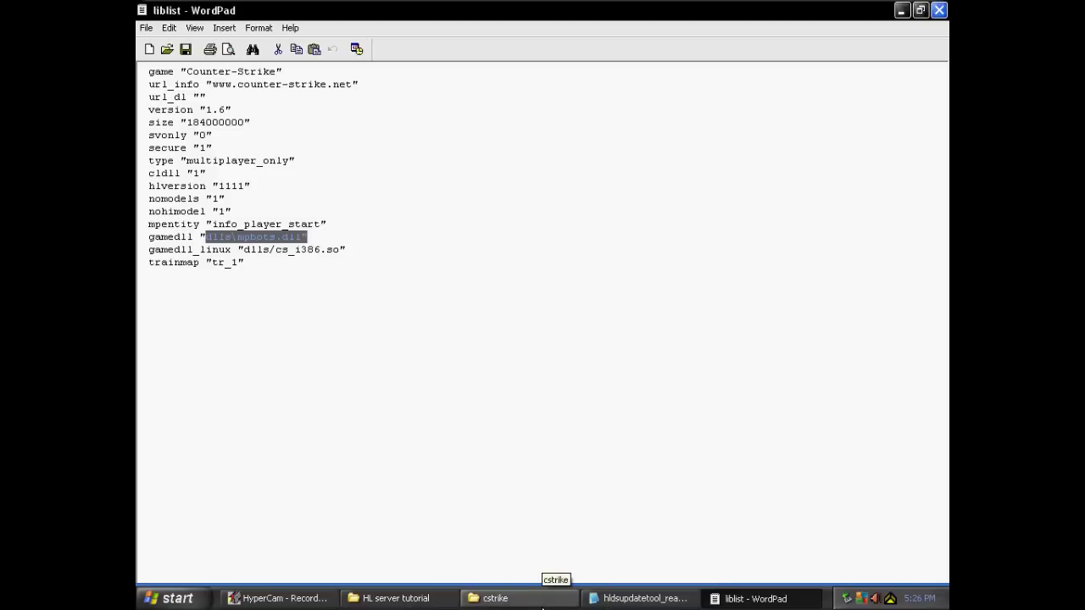
pyautogui.click(535, 598)
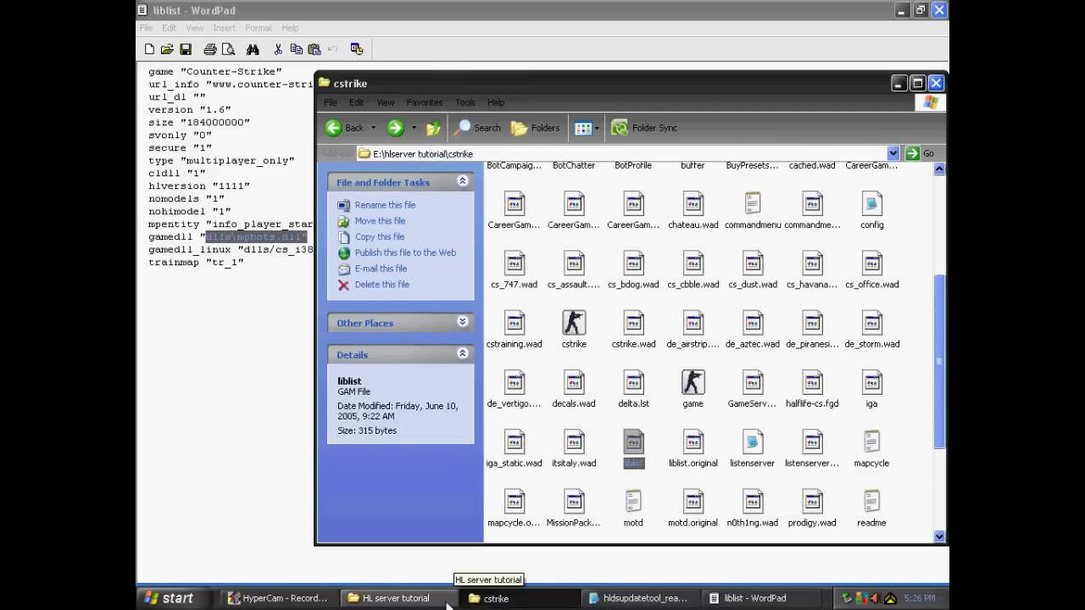
pyautogui.click(396, 127)
pyautogui.click(397, 127)
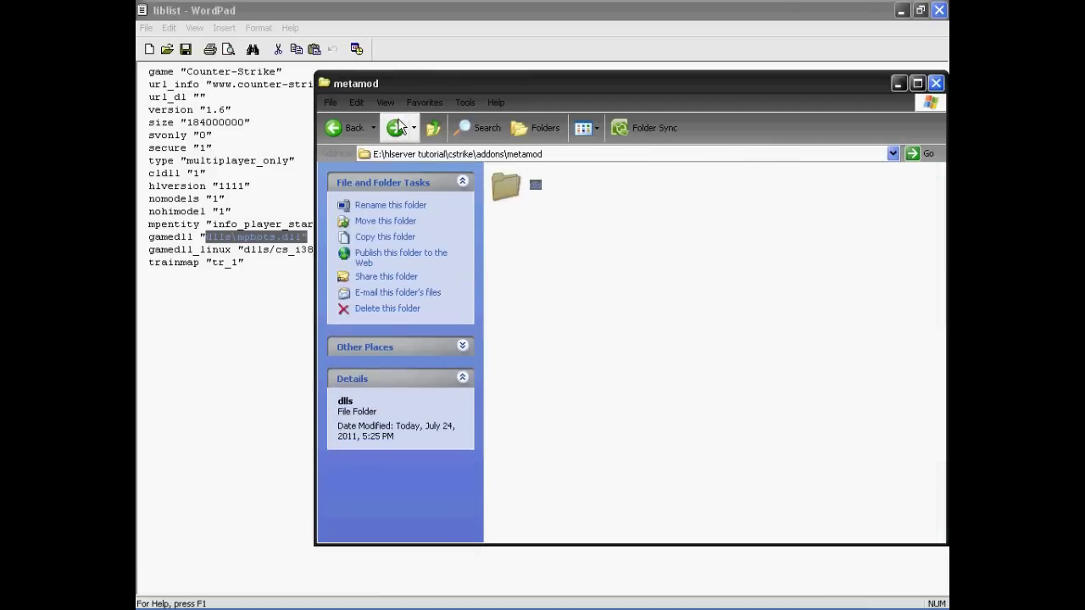
pyautogui.doubleClick(504, 187)
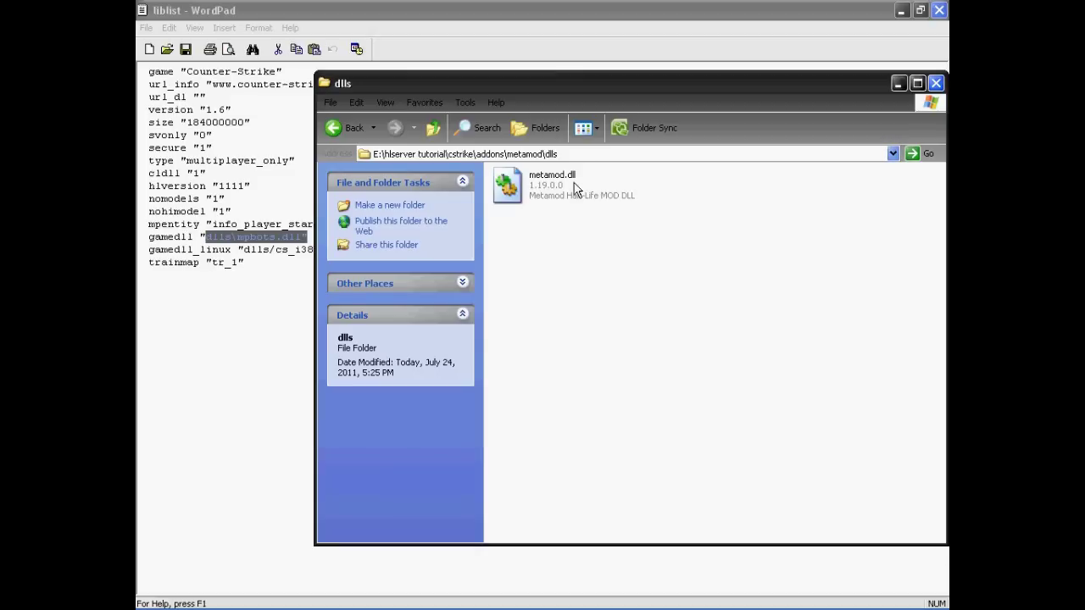
pyautogui.doubleClick(558, 180)
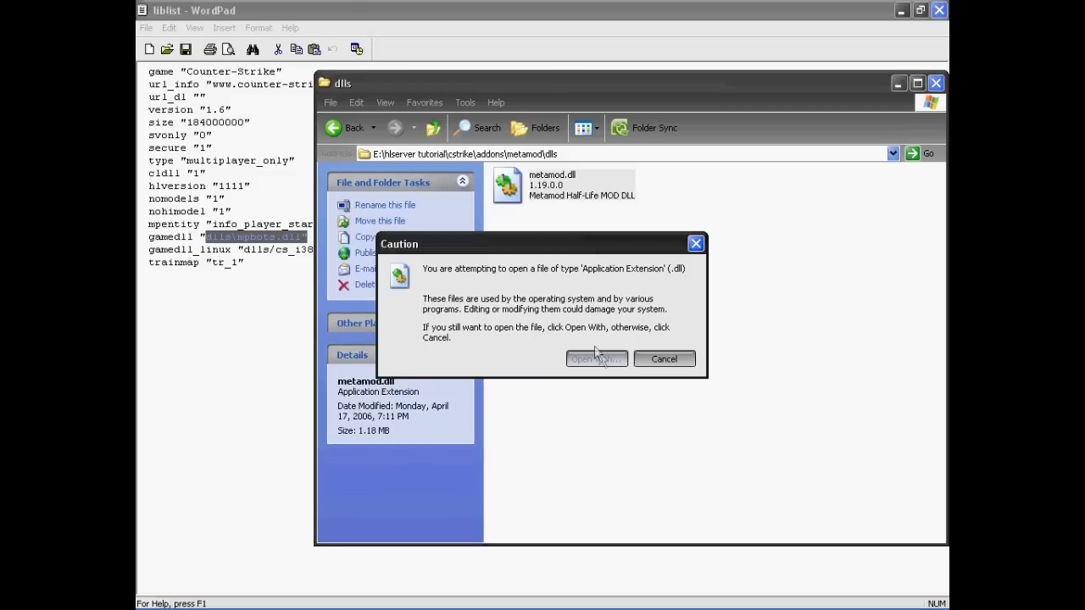
pyautogui.click(665, 359)
# - Complete the folder address with the metamod.dll file name and copy the portion addons\metamod\dlls\metamod.dll
pyautogui.click(579, 181)
pyautogui.hotkey('ctrl', 'c')
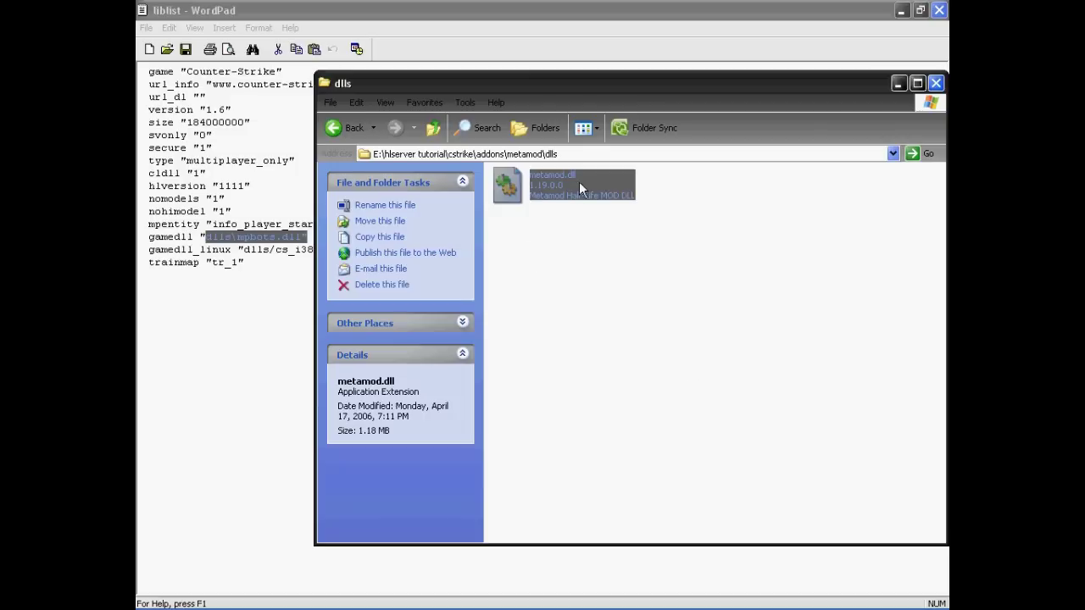
pyautogui.click(564, 154)
pyautogui.click(565, 153)
pyautogui.write('\\')
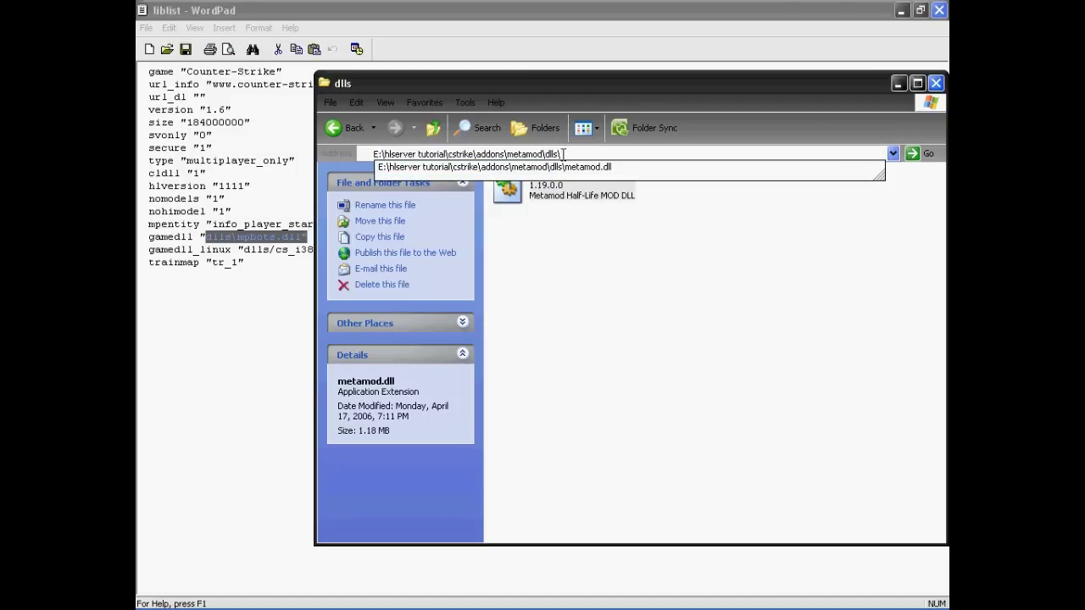
pyautogui.hotkey('ctrl', 'v')
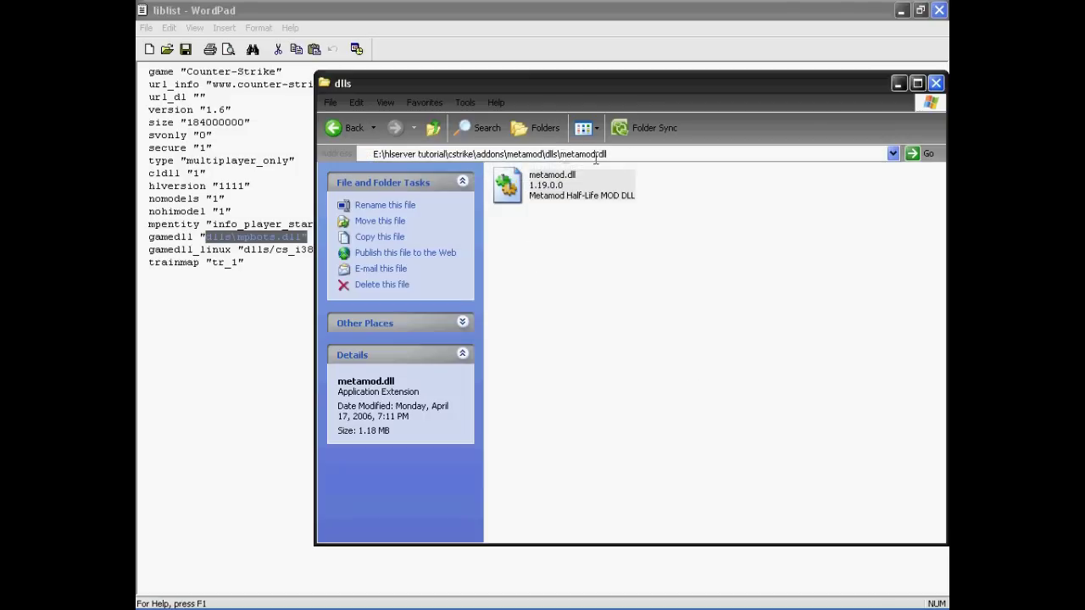
pyautogui.moveTo(629, 157); pyautogui.dragTo(480, 172)
pyautogui.hotkey('ctrl', 'c')
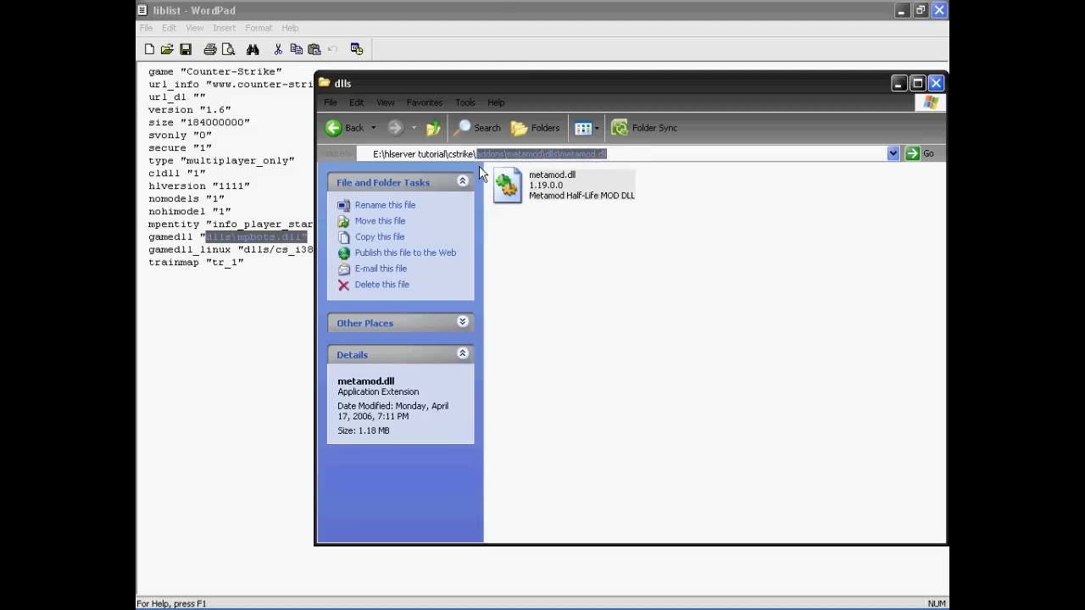
# - Set the gamedll value in liblist to "addons\metamod\dlls\metamod.dll", then close the file saving the changes
pyautogui.click(494, 7)
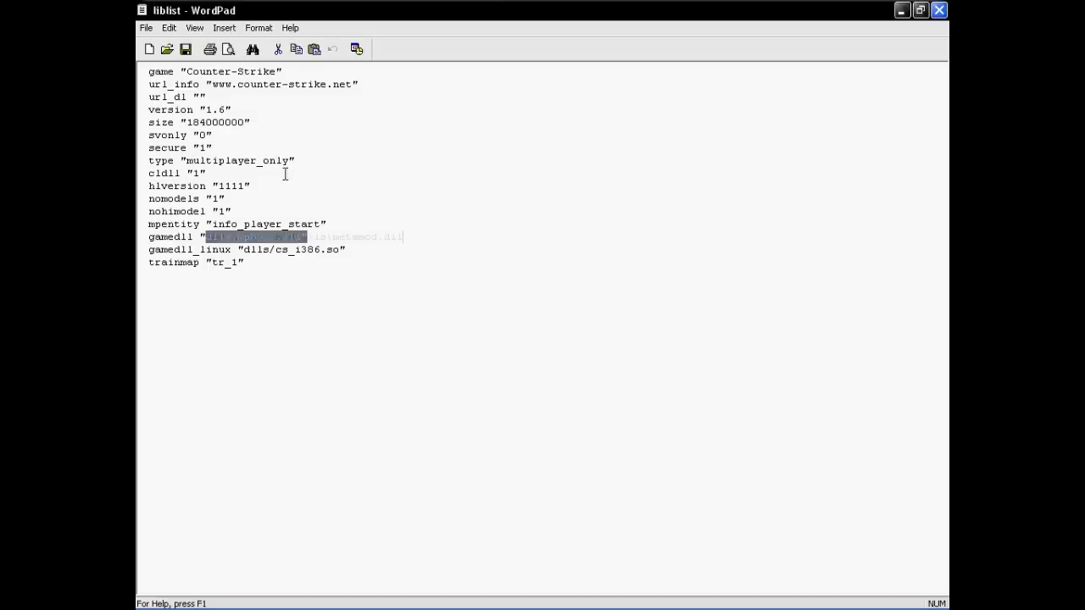
pyautogui.hotkey('ctrl', 'v')
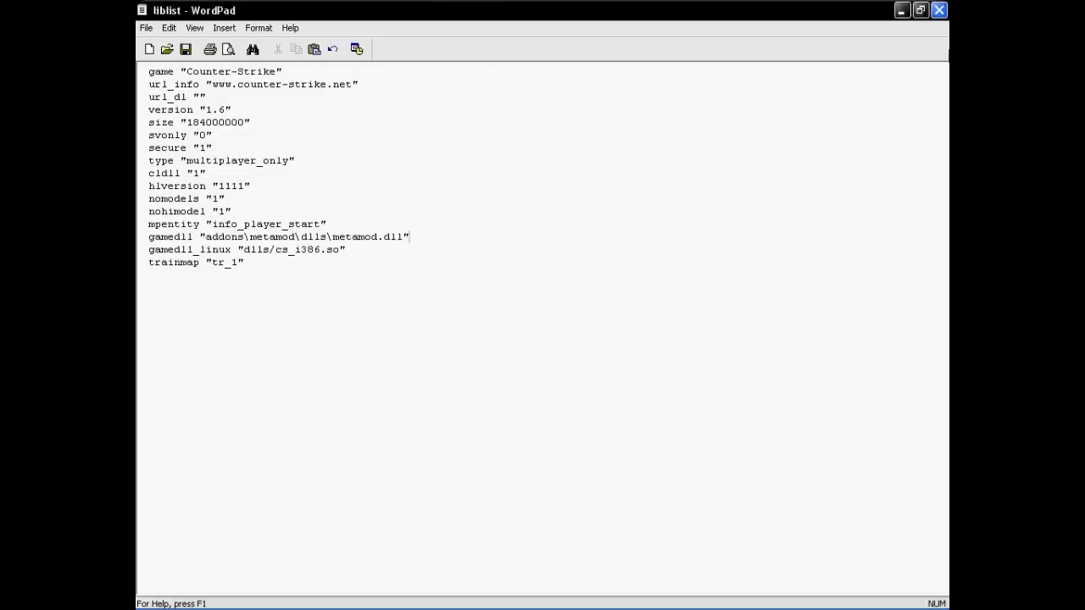
pyautogui.click(939, 10)
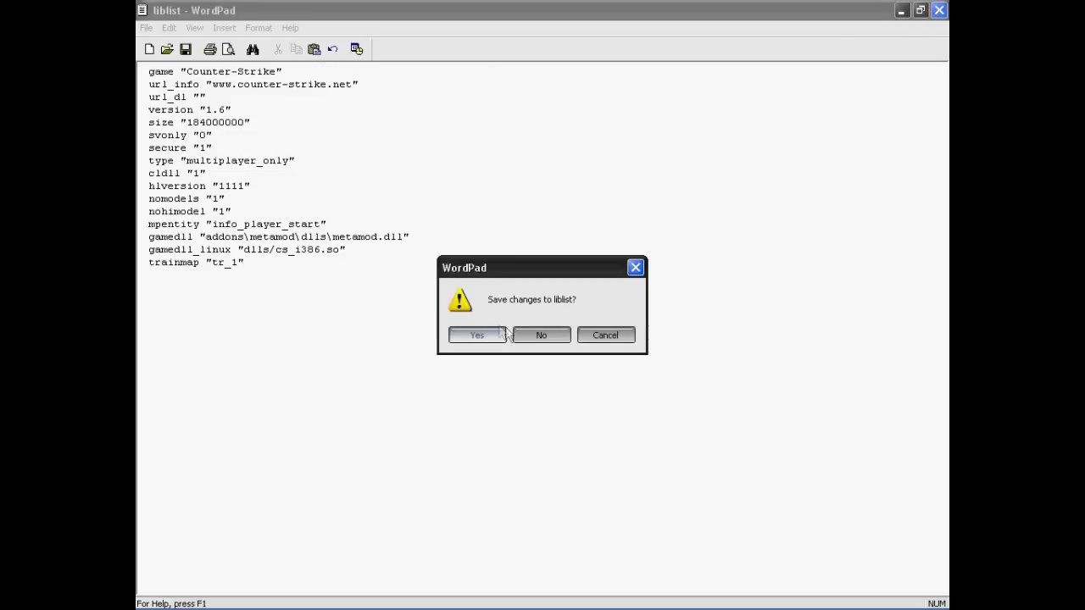
pyautogui.click(476, 336)
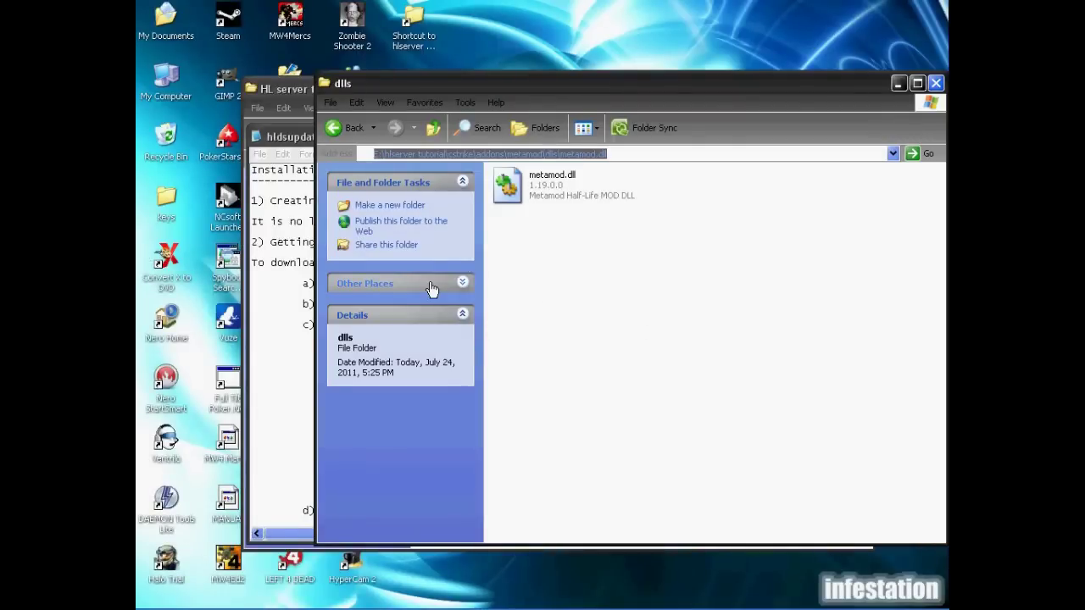
# - Return to the hlserver tutorial folder, launch hlds and start the Counter-Strike server on de_dust2
pyautogui.click(339, 131)
pyautogui.click(343, 136)
pyautogui.click(342, 136)
pyautogui.click(342, 135)
pyautogui.click(721, 408)
pyautogui.scroll(-5, 864, 375)
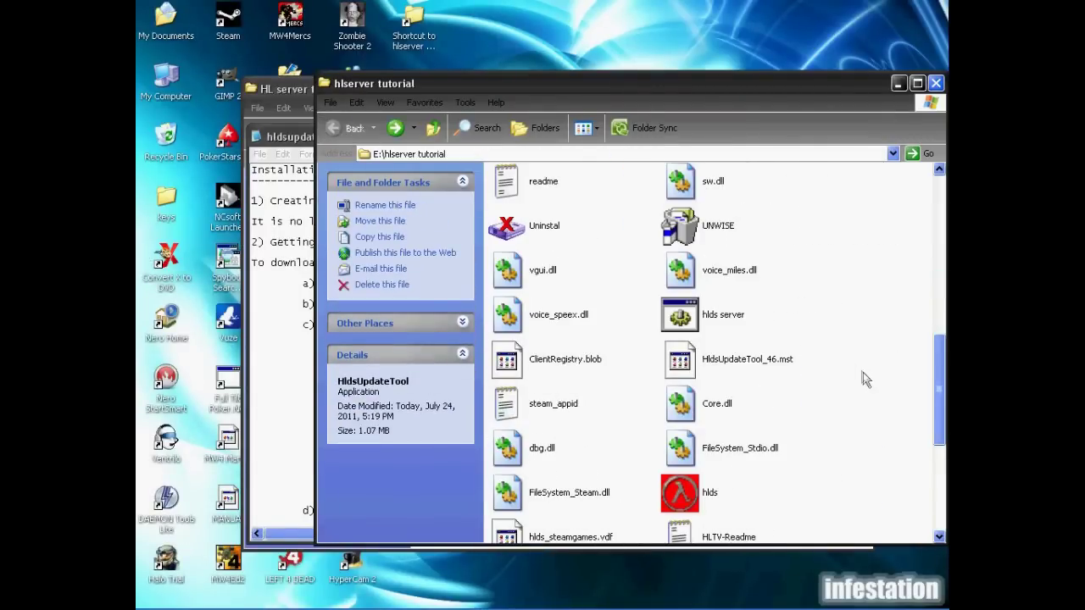
pyautogui.doubleClick(712, 490)
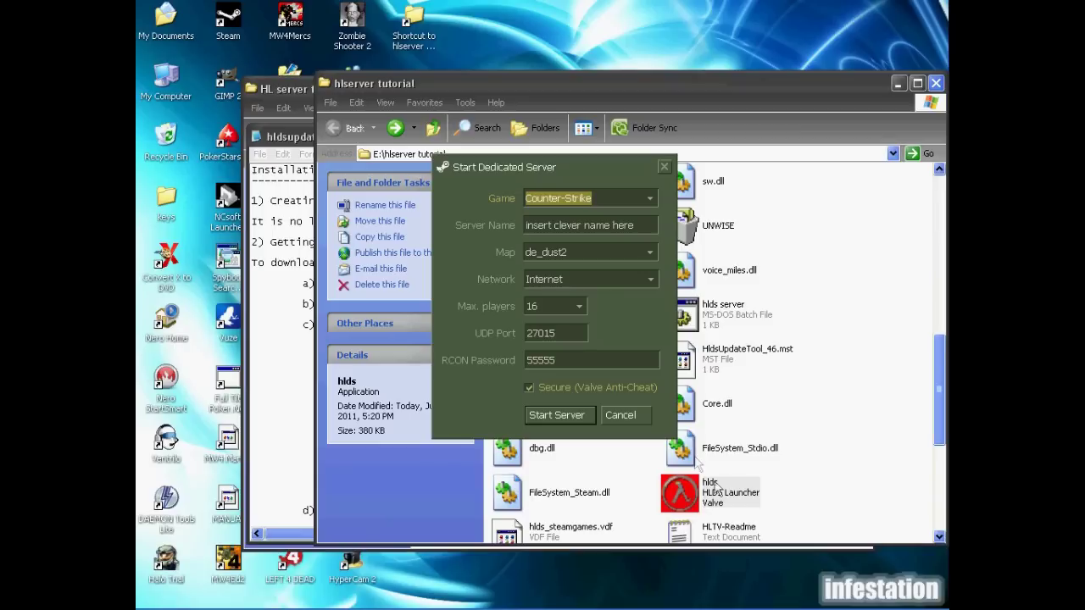
pyautogui.click(566, 417)
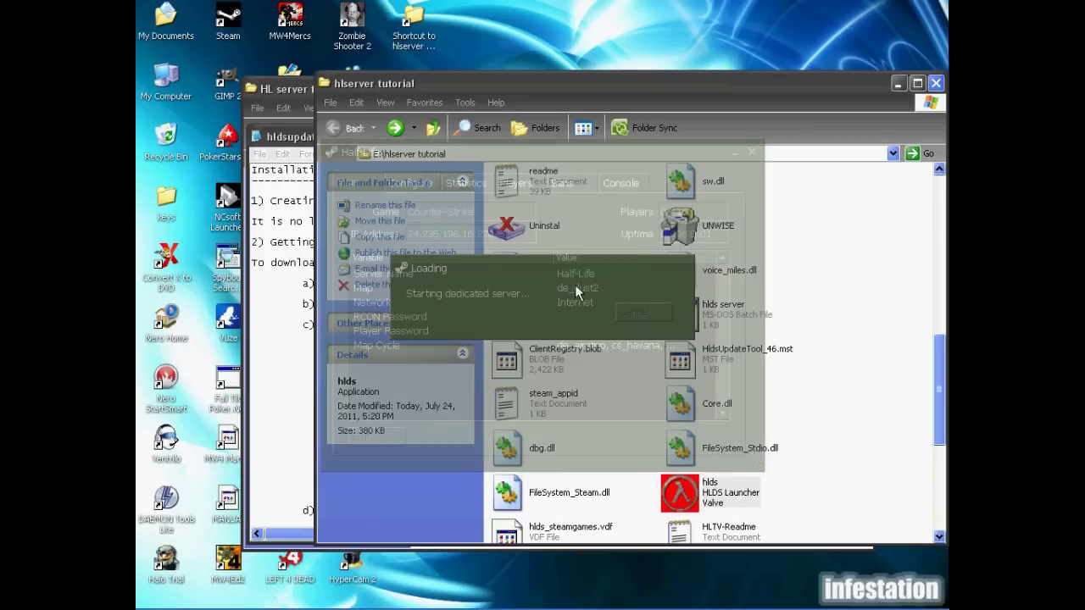
# - Run the command "meta version" in the server console to check Metamod, and close the server
pyautogui.click(623, 188)
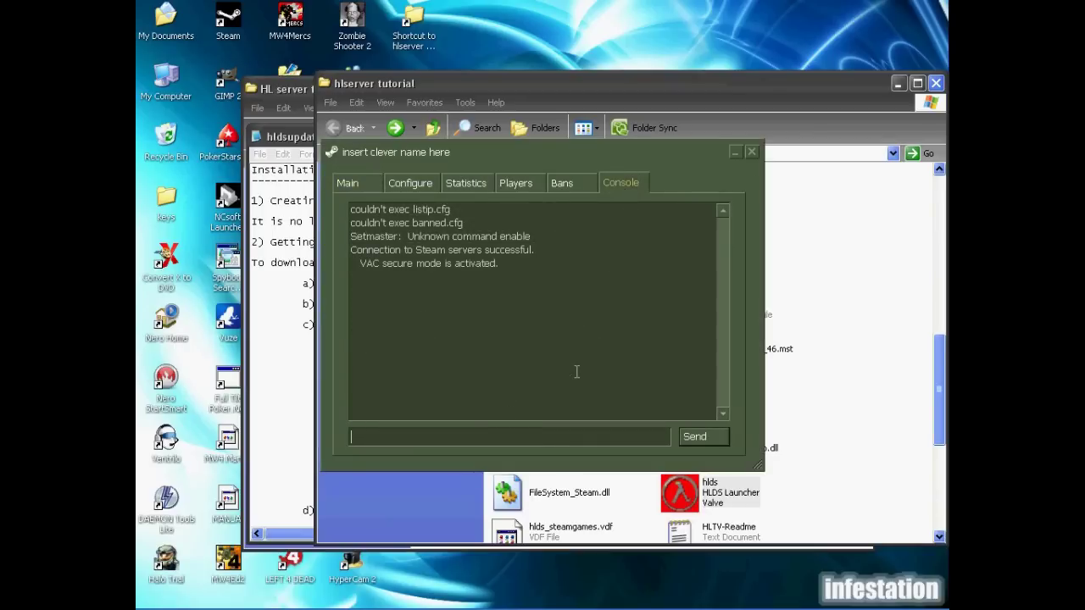
pyautogui.write('meta version')
pyautogui.press('Return')
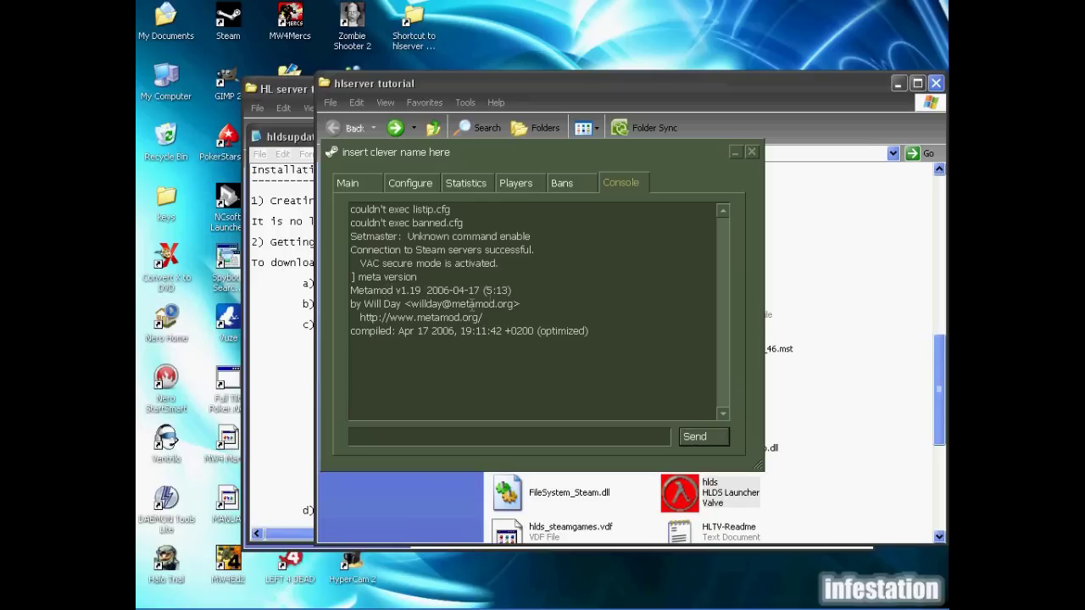
pyautogui.click(753, 153)
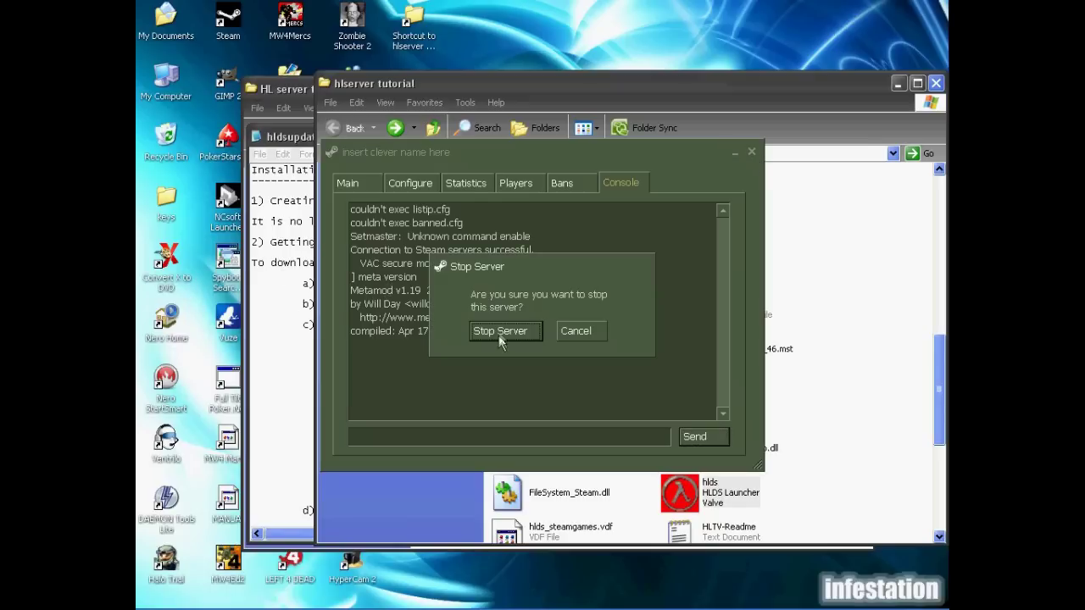